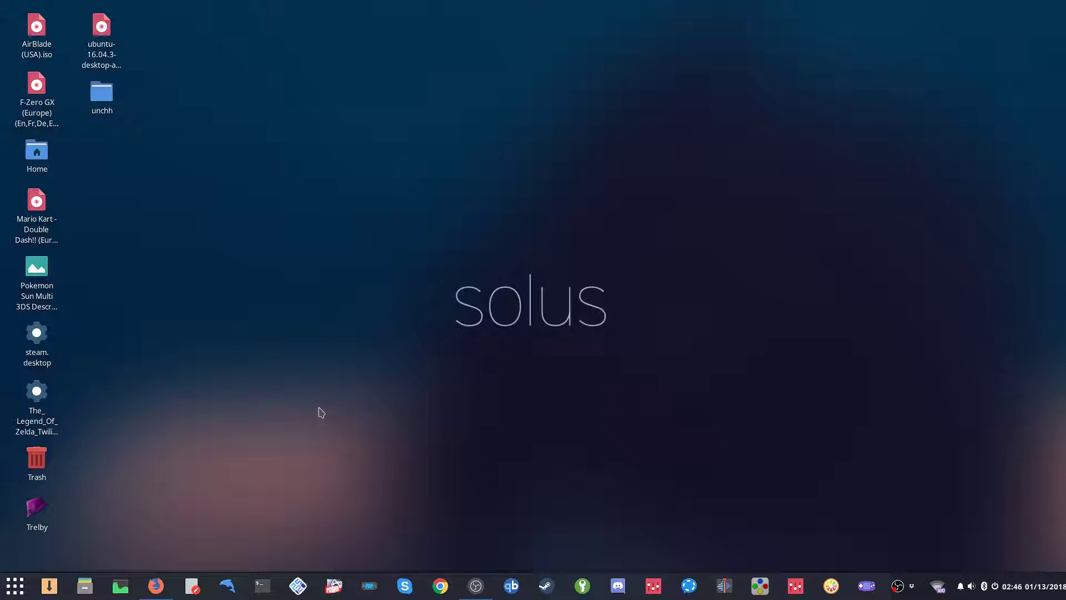
Restore and maximize Firefox, then view the Solus home page and the Support Us page
left_click(168, 583)
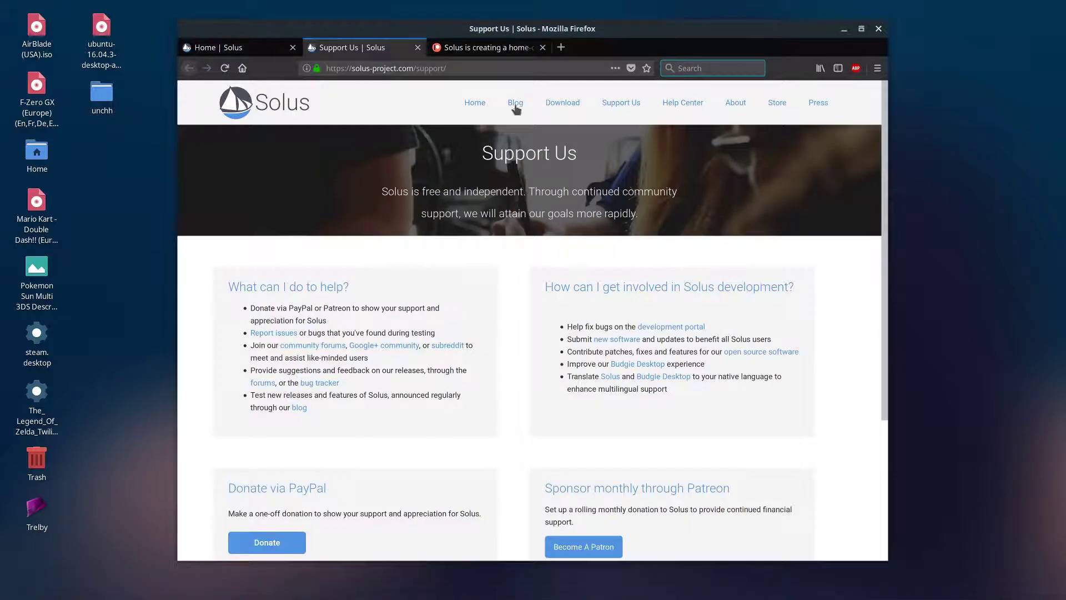
double_click(583, 35)
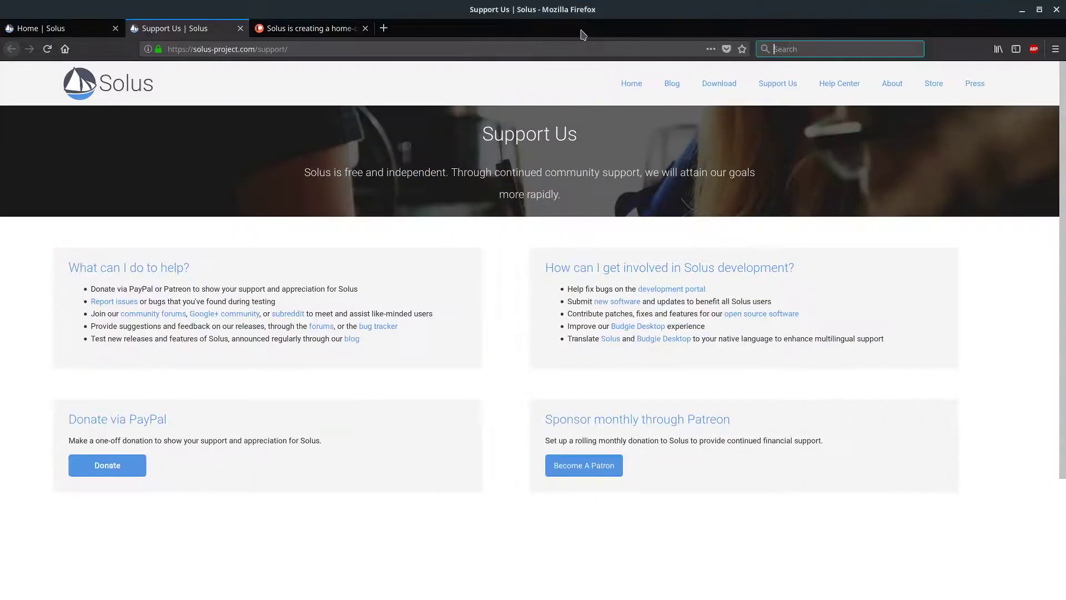
left_click(71, 29)
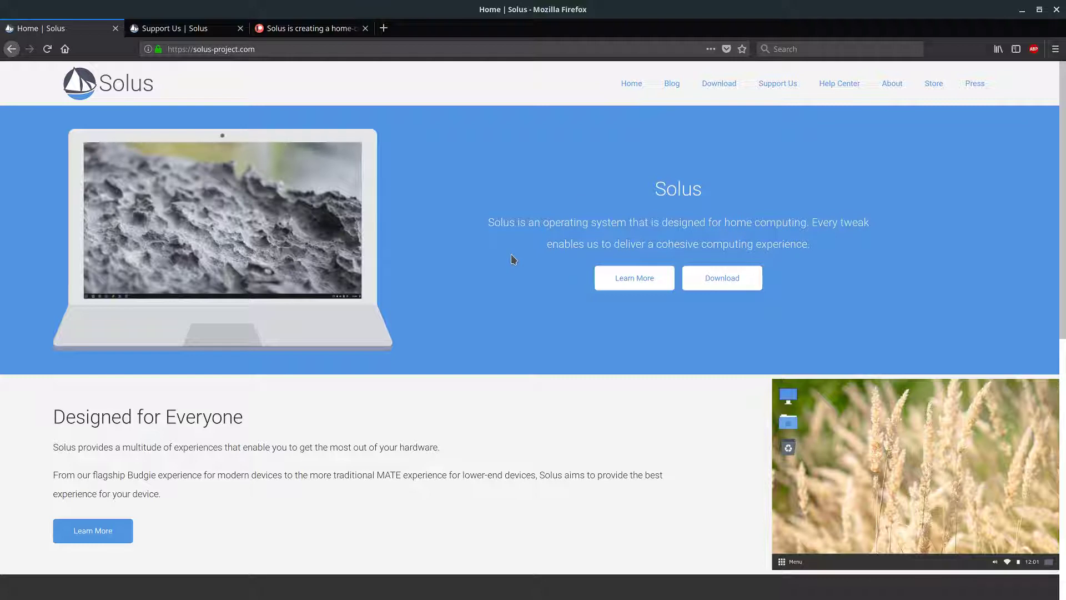
left_click(192, 27)
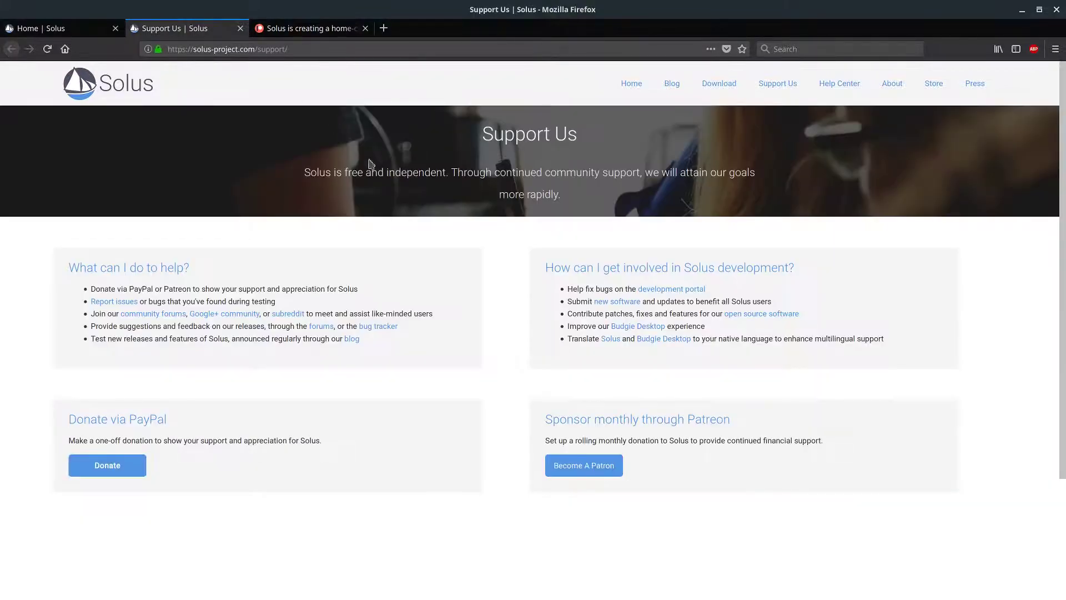
left_click_drag(306, 175, 602, 199)
left_click(602, 199)
Browse the Solus Patreon page, return to Support Us, and minimize Firefox
left_click(314, 28)
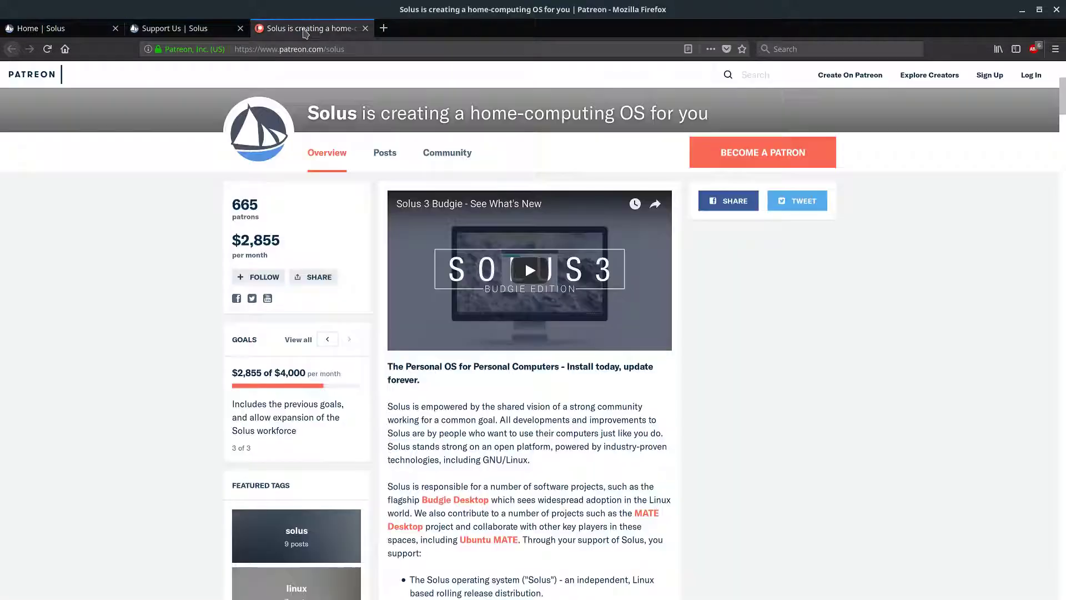
scroll(325, 184, "up", 5)
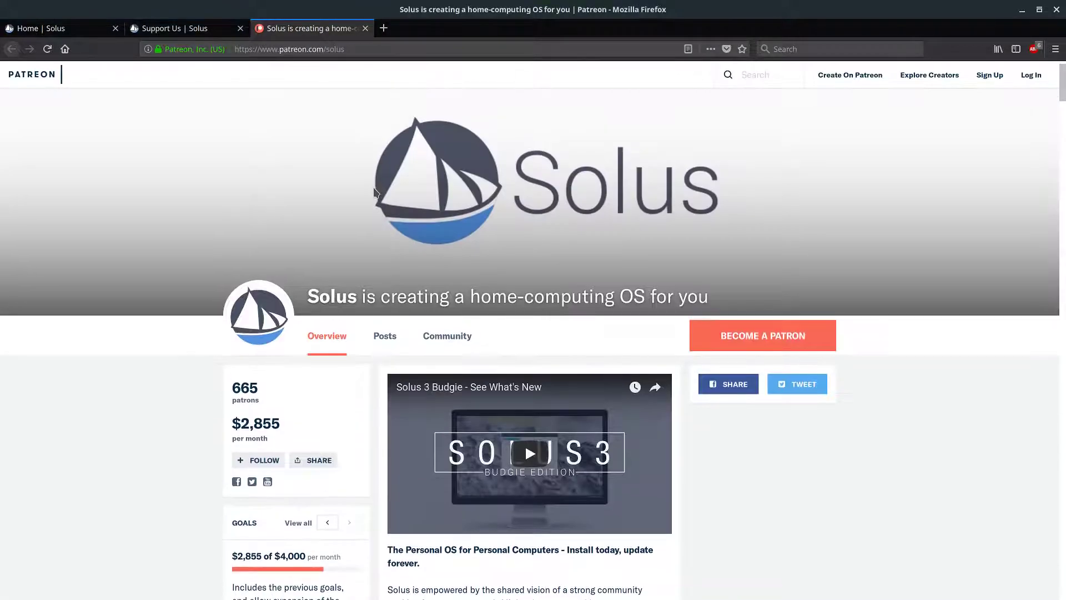
scroll(383, 194, "down", 4)
scroll(383, 193, "up", 4)
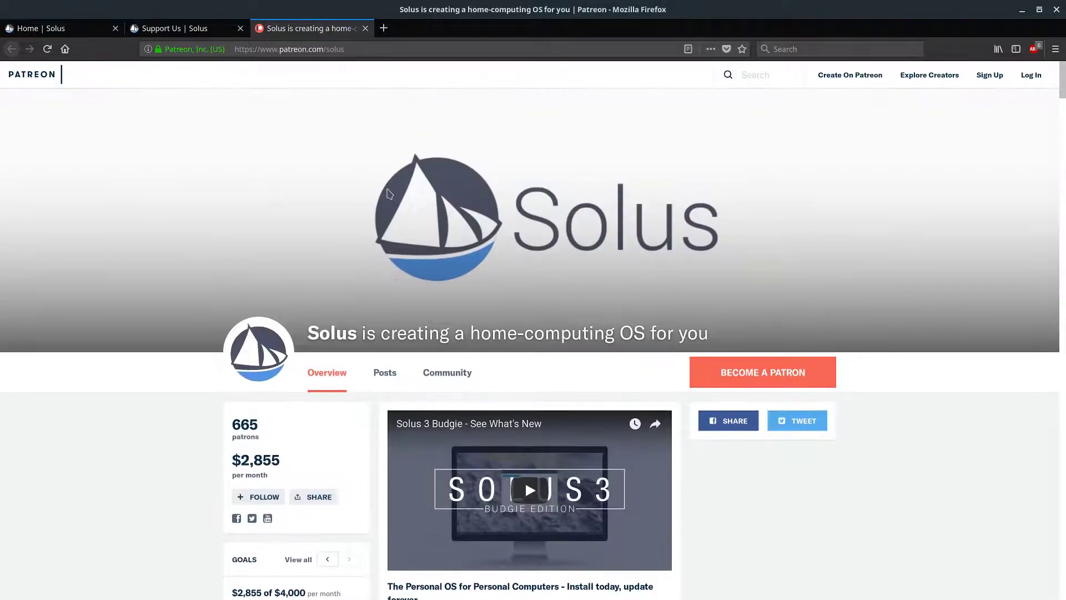
scroll(389, 194, "down", 2)
scroll(392, 194, "up", 2)
scroll(445, 200, "down", 2)
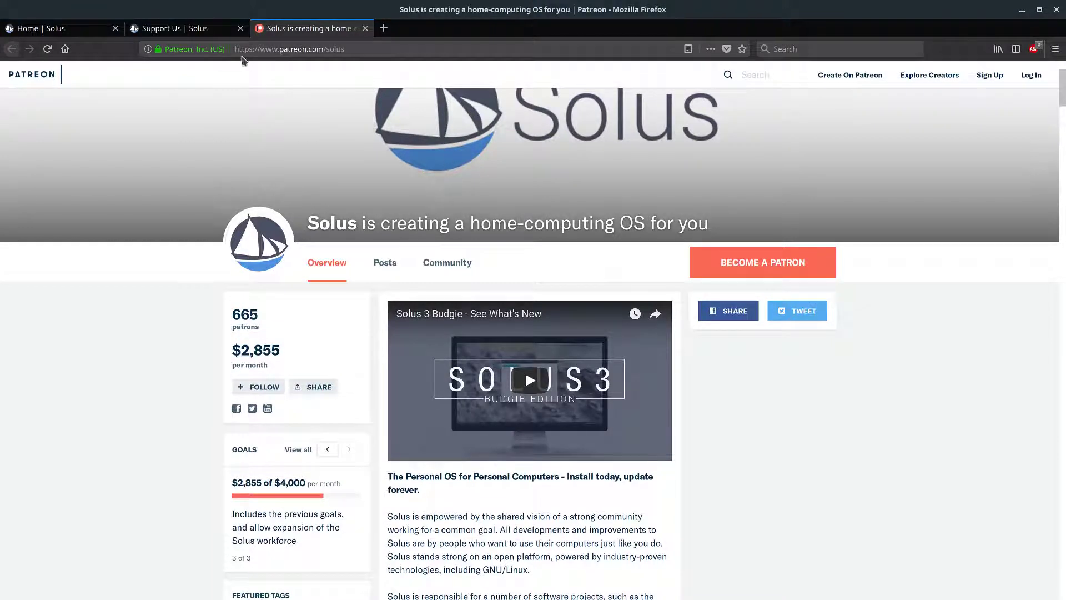
left_click(203, 29)
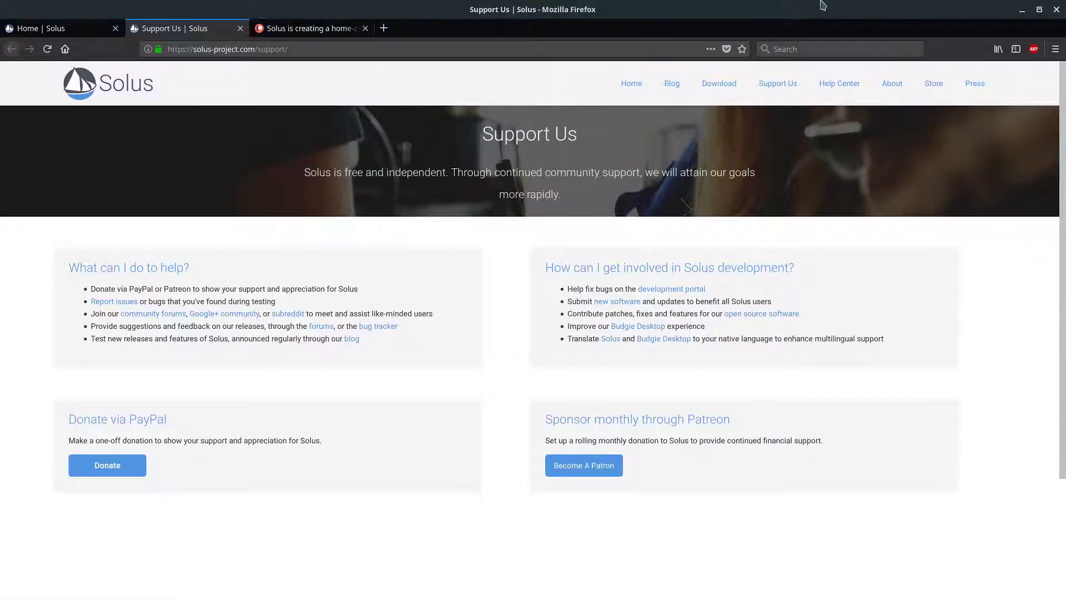
left_click(1022, 10)
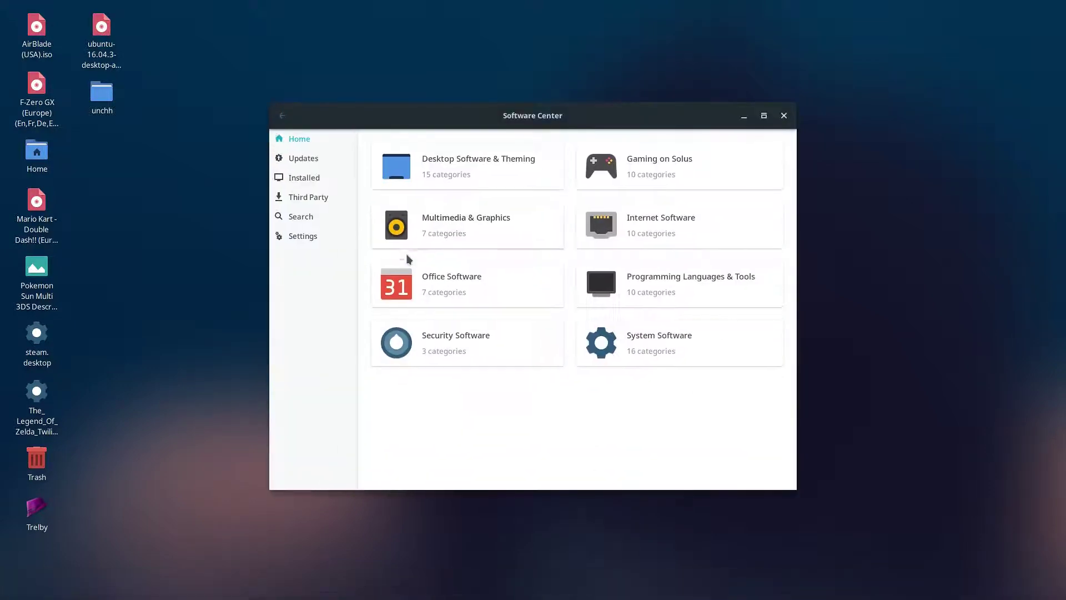
Move the Software Center window up-left and open the Gaming on Solus category
left_click_drag(464, 111, 449, 74)
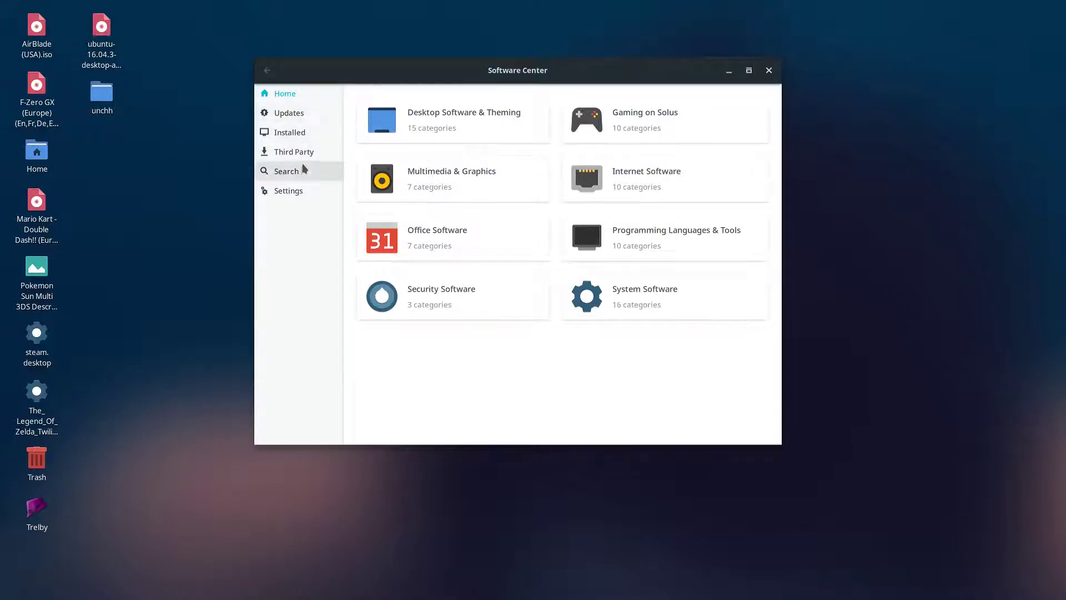
left_click(636, 128)
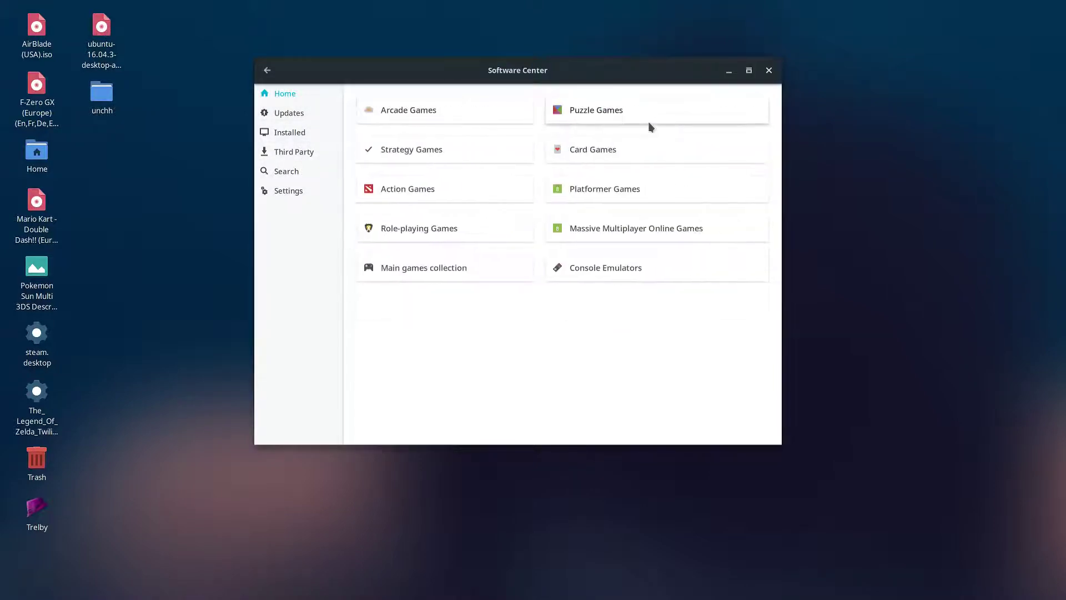
List Console Emulators and view the dolphin-emu, mupen64plus and pcsx2 package details
left_click(593, 273)
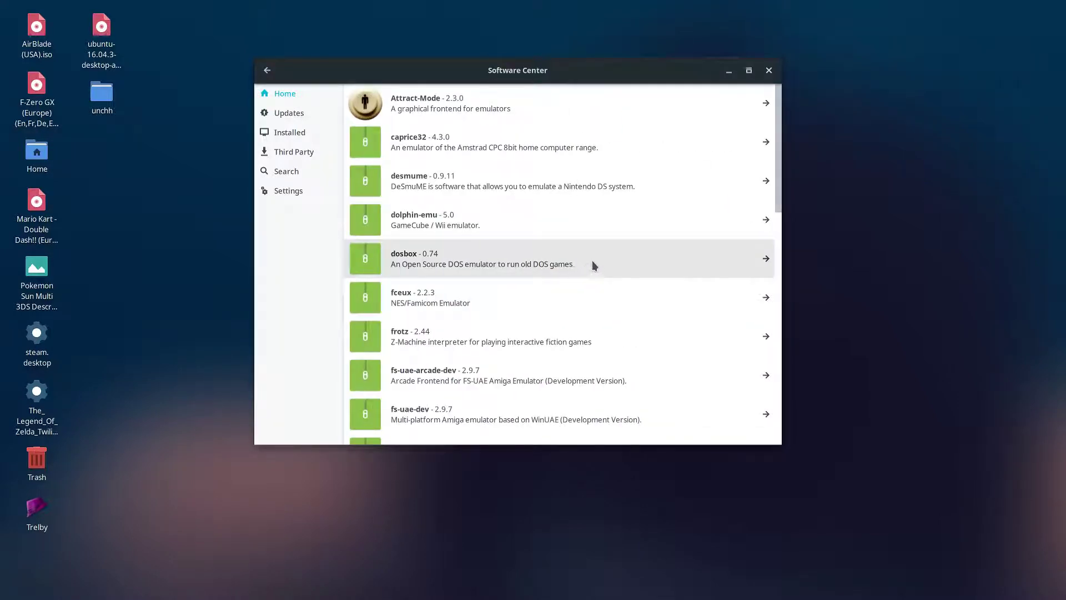
left_click(537, 229)
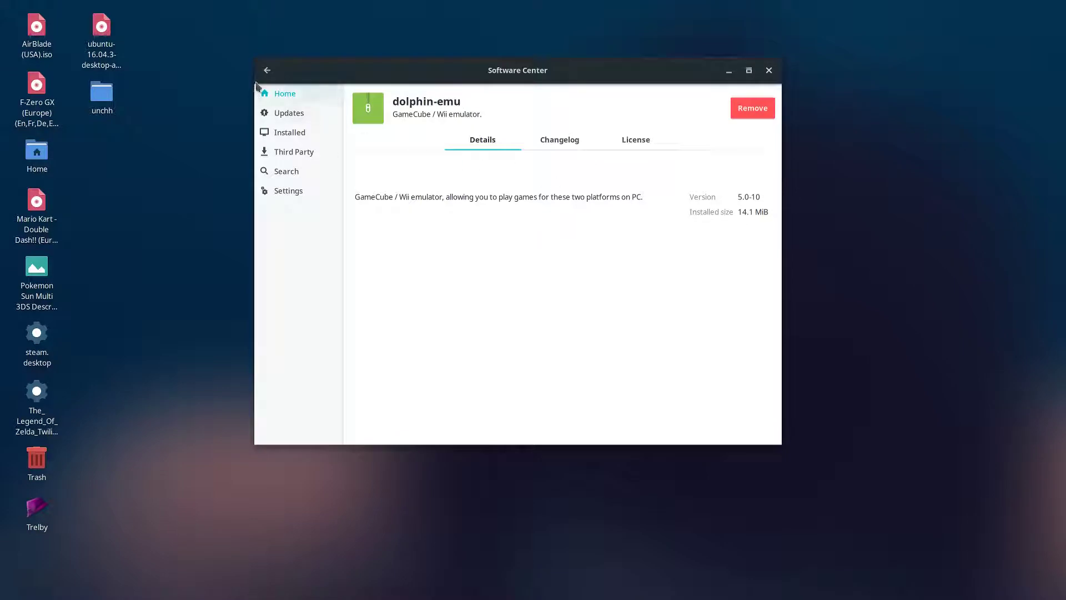
left_click(267, 70)
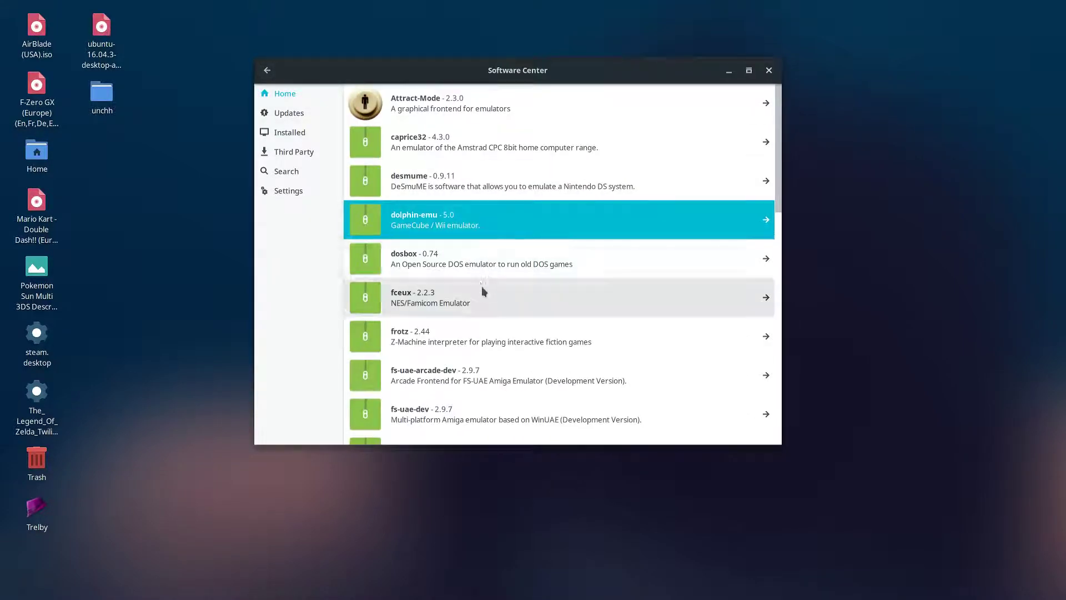
scroll(489, 296, "down", 8)
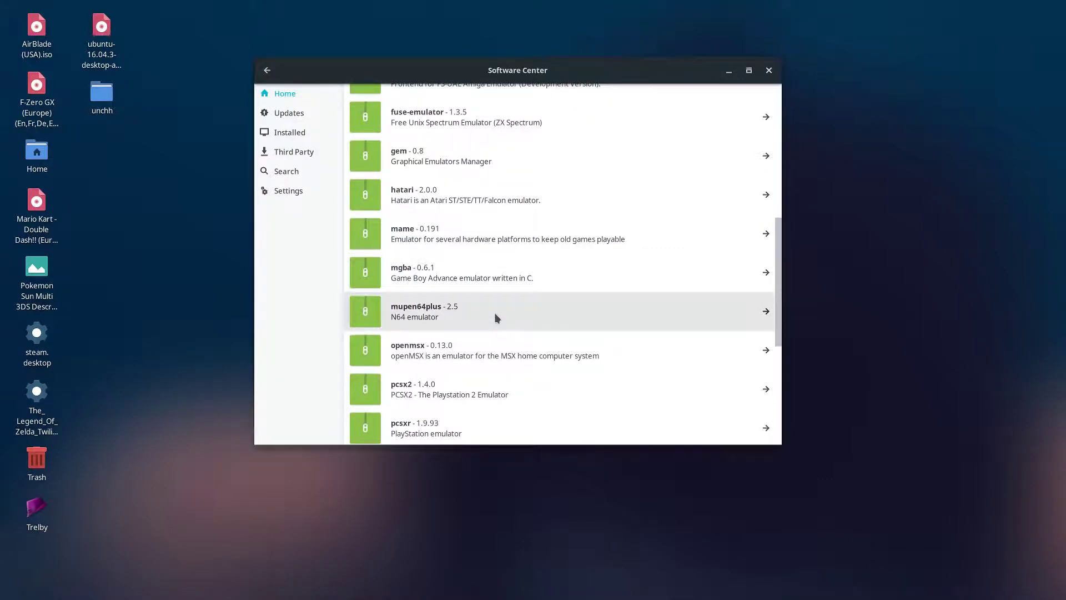
left_click(499, 311)
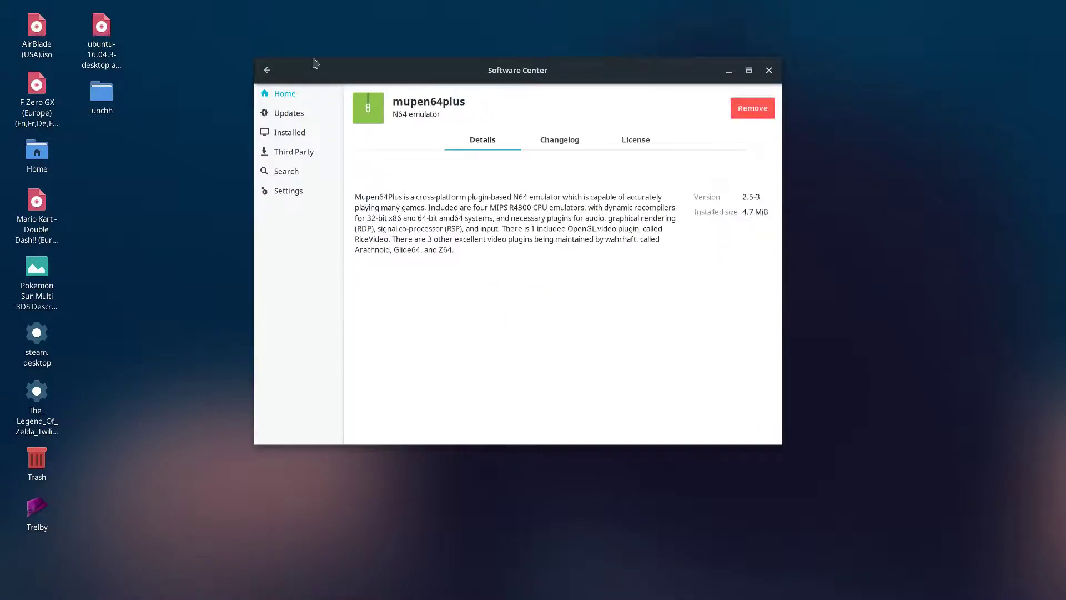
left_click(267, 70)
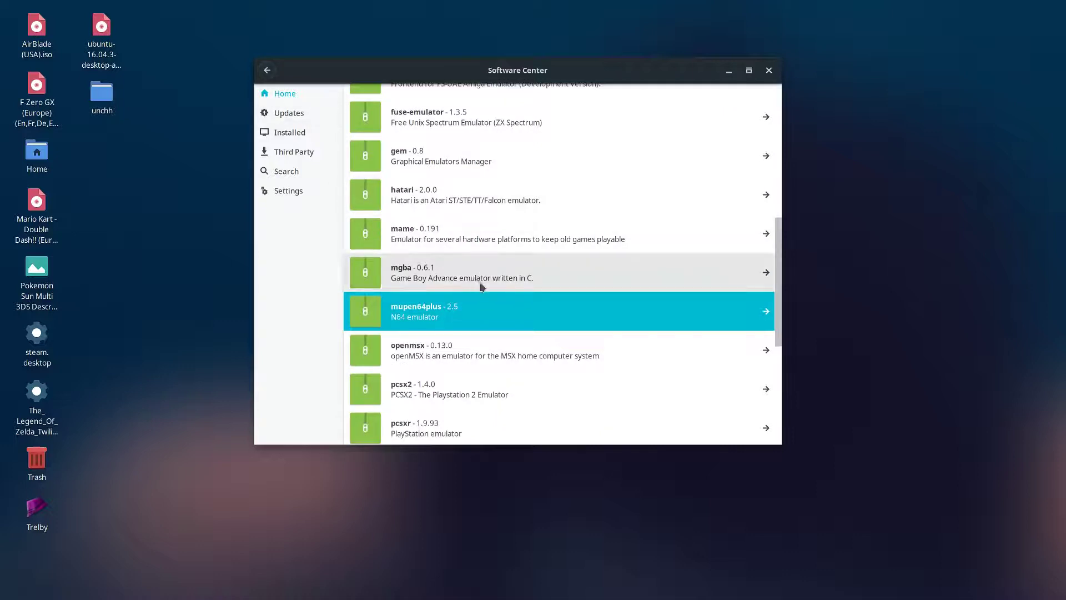
scroll(482, 286, "down", 3)
left_click(481, 222)
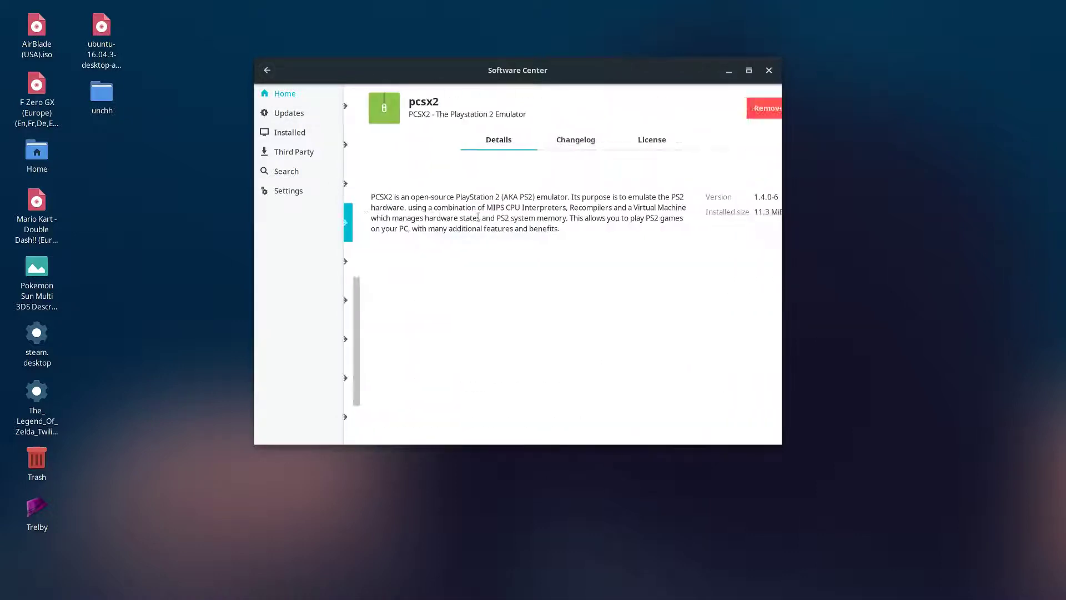
left_click(267, 70)
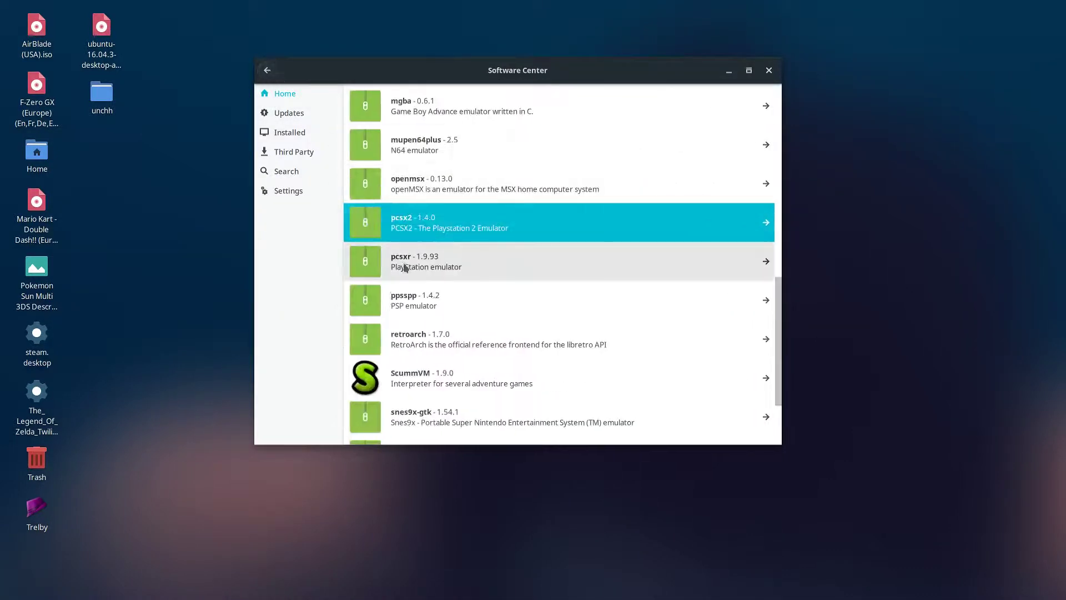
View the ppsspp, pcsxr, snes9x-gtk and dolphin-emu details, then close the Software Center
left_click(480, 300)
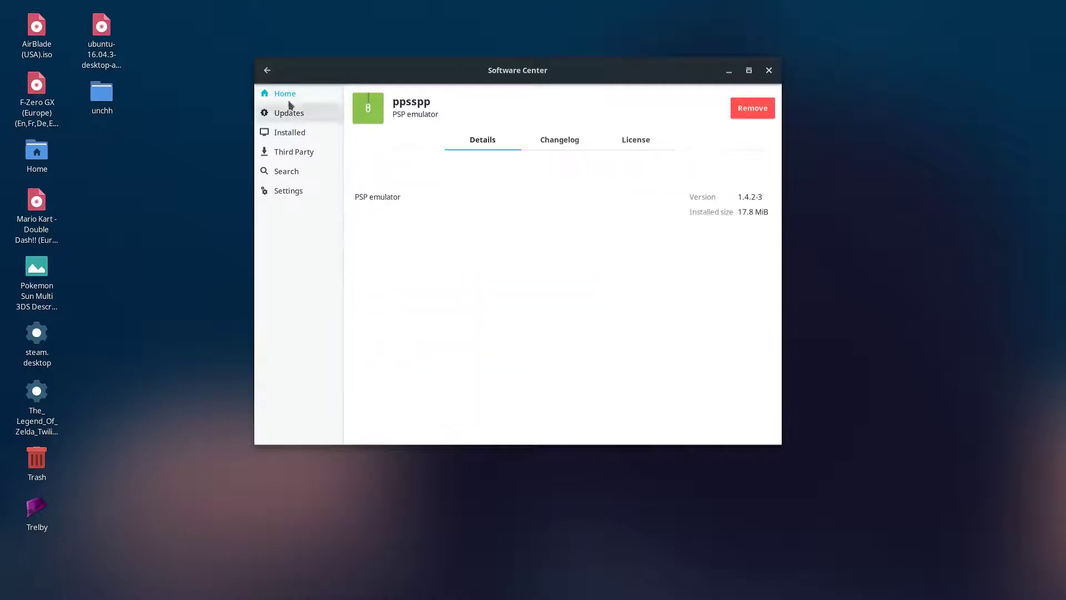
left_click(268, 70)
left_click(464, 264)
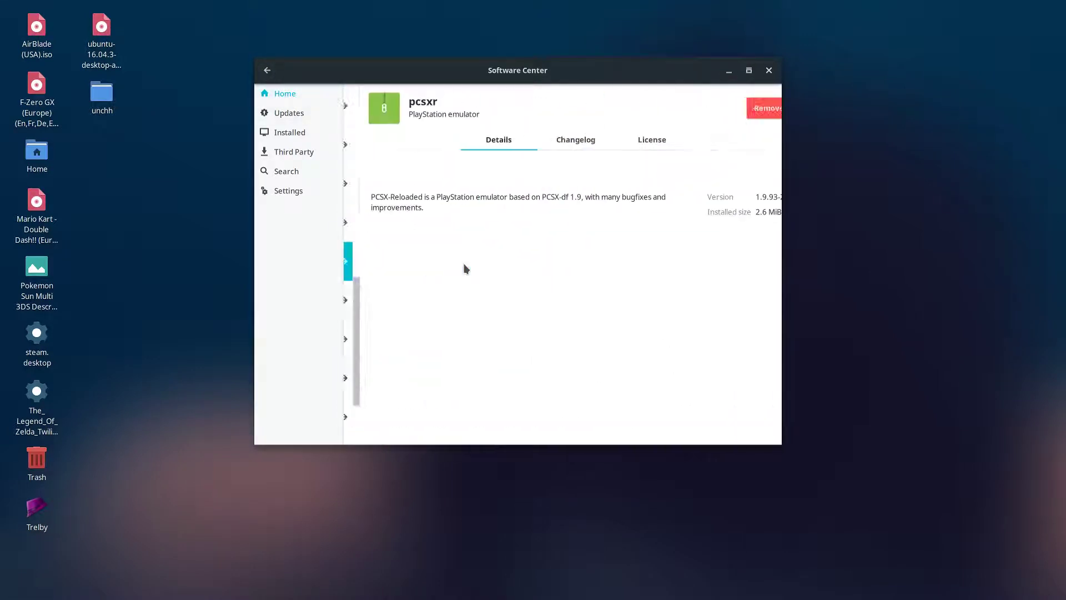
left_click(267, 70)
scroll(475, 250, "down", 3)
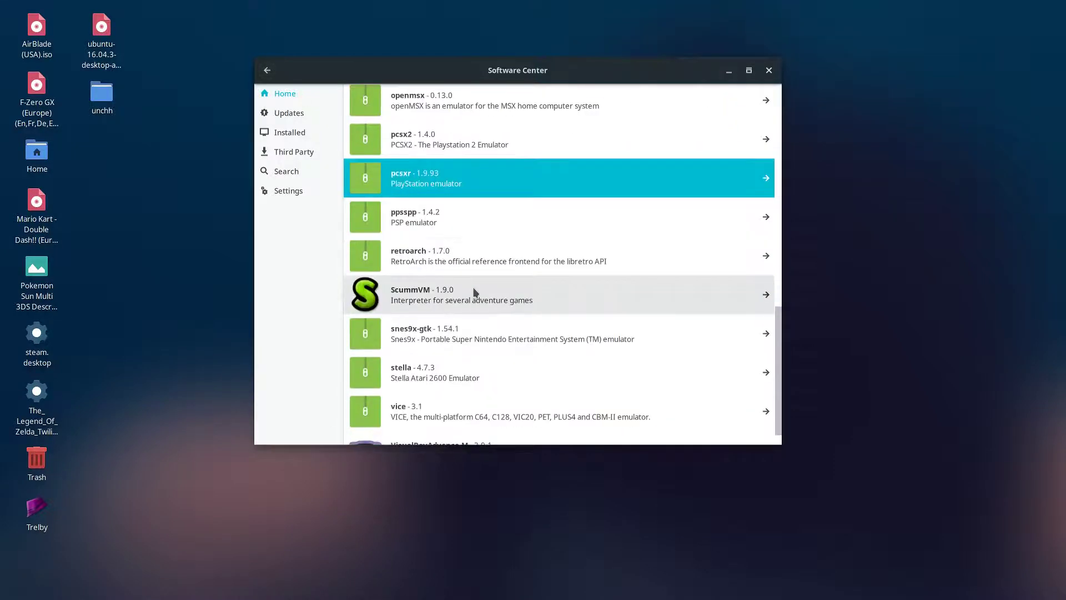
left_click(482, 339)
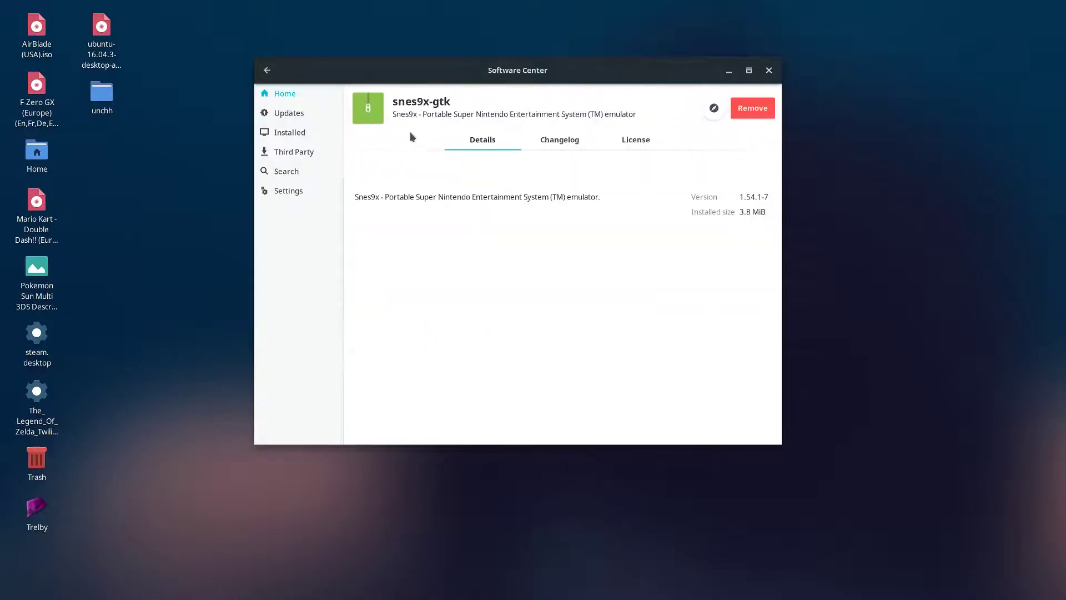
left_click(267, 70)
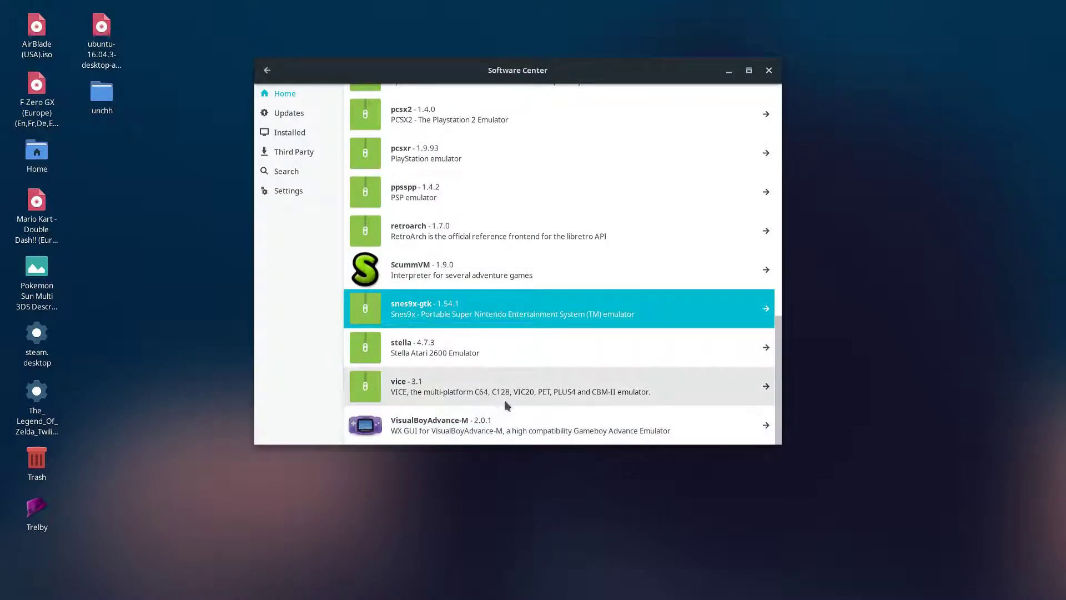
scroll(506, 405, "up", 15)
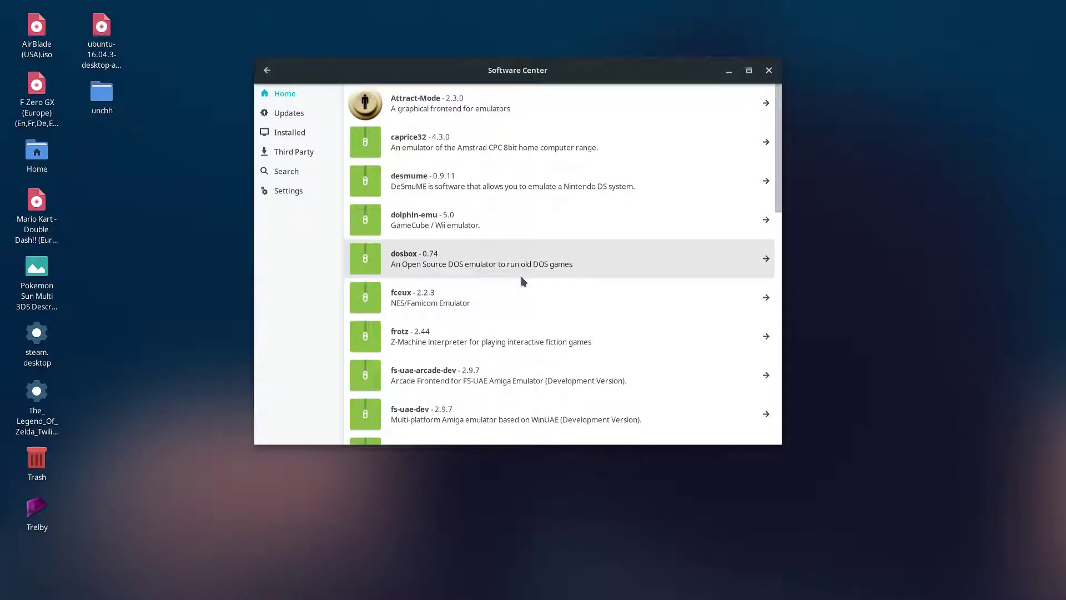
left_click(527, 233)
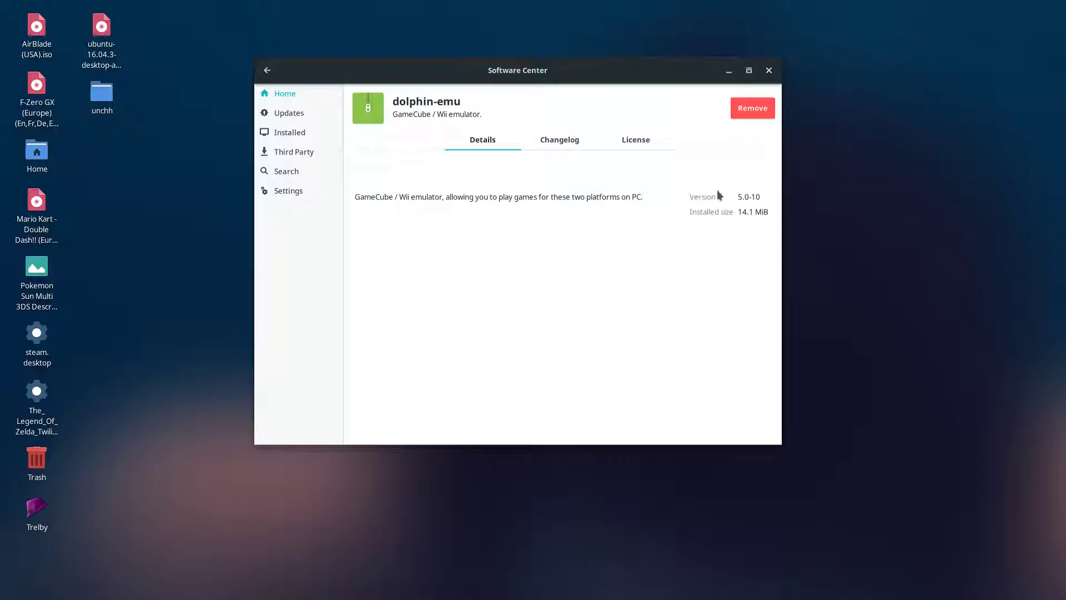
left_click(769, 70)
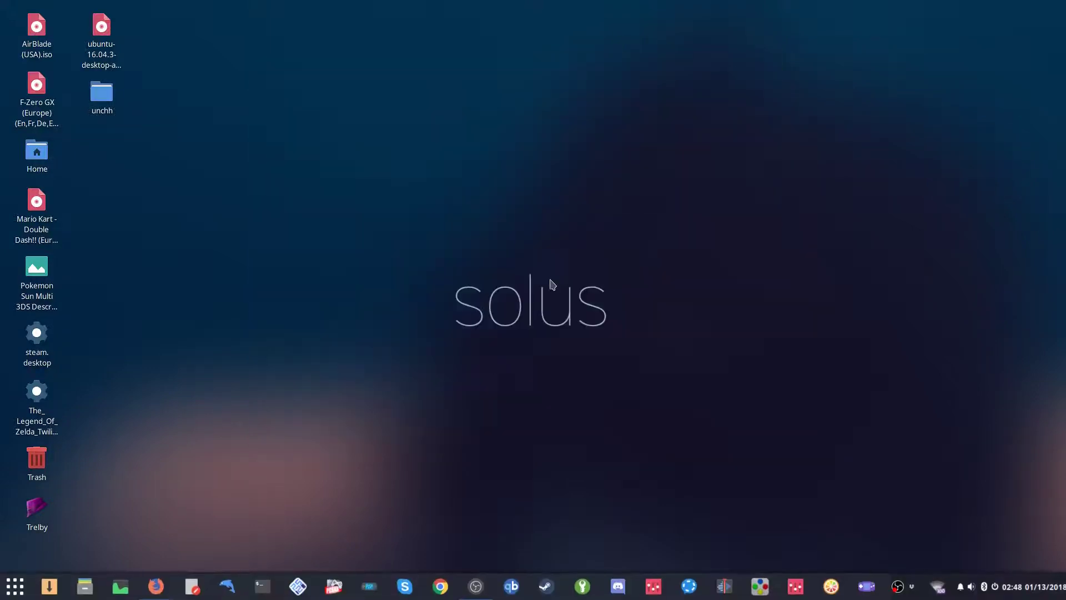
Launch the Dolphin emulator and reposition its window up and left
left_click(228, 586)
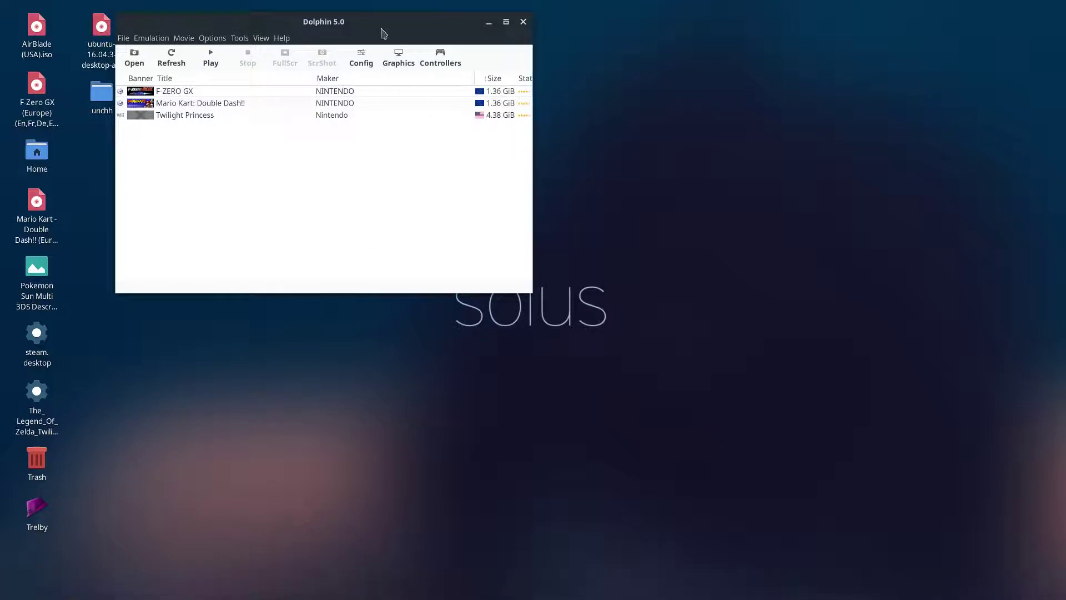
left_click_drag(378, 22, 443, 126)
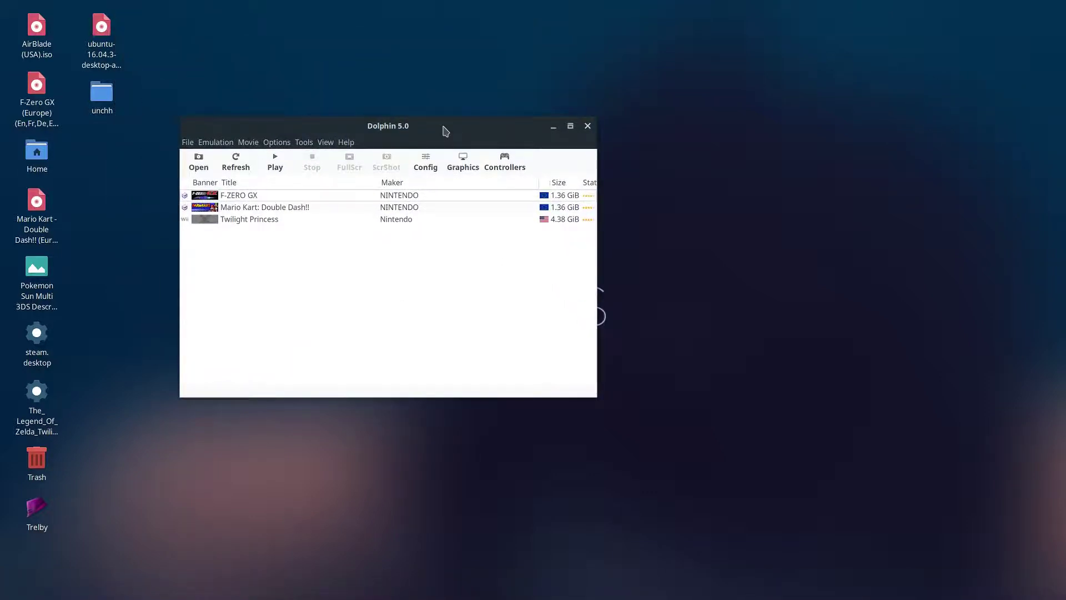
double_click(444, 130)
left_click_drag(453, 2, 432, 137)
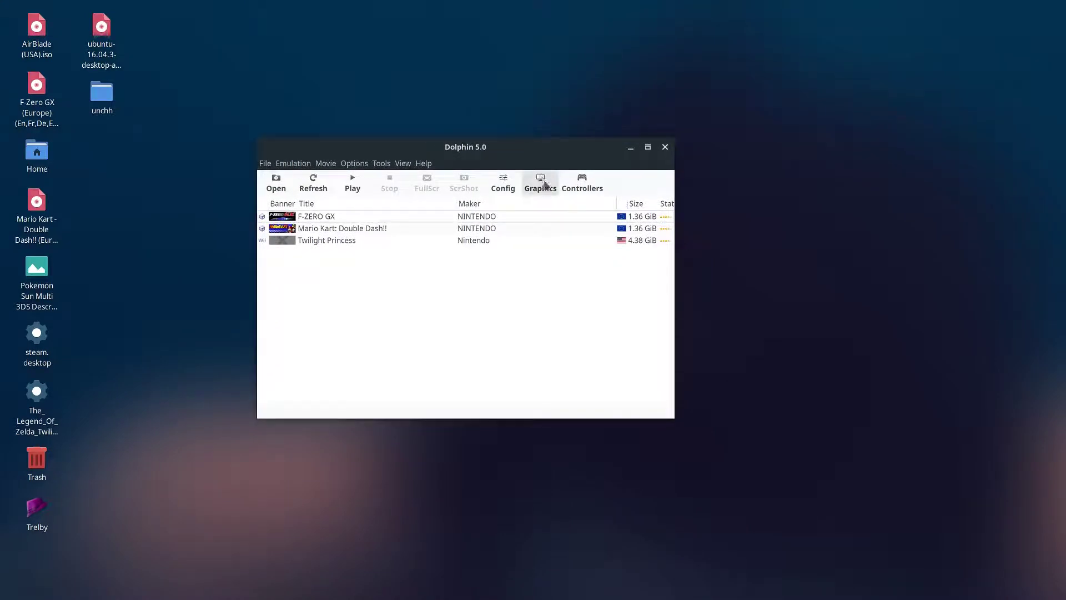
left_click_drag(509, 151, 500, 99)
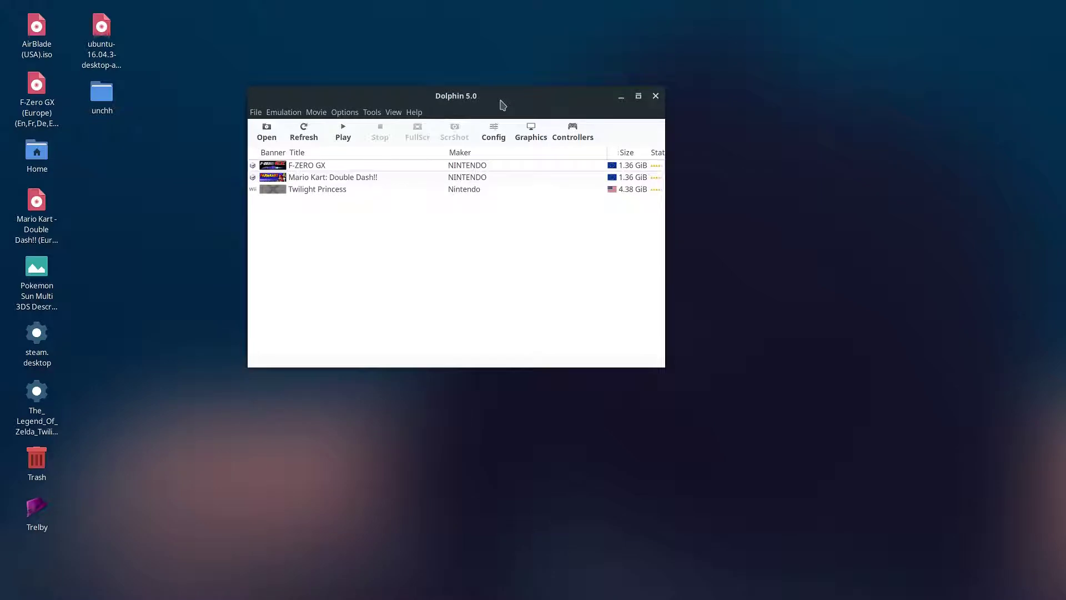
Check Dolphin's Graphics backend, keep it on OpenGL, and close the emulator
left_click(531, 132)
left_click(427, 109)
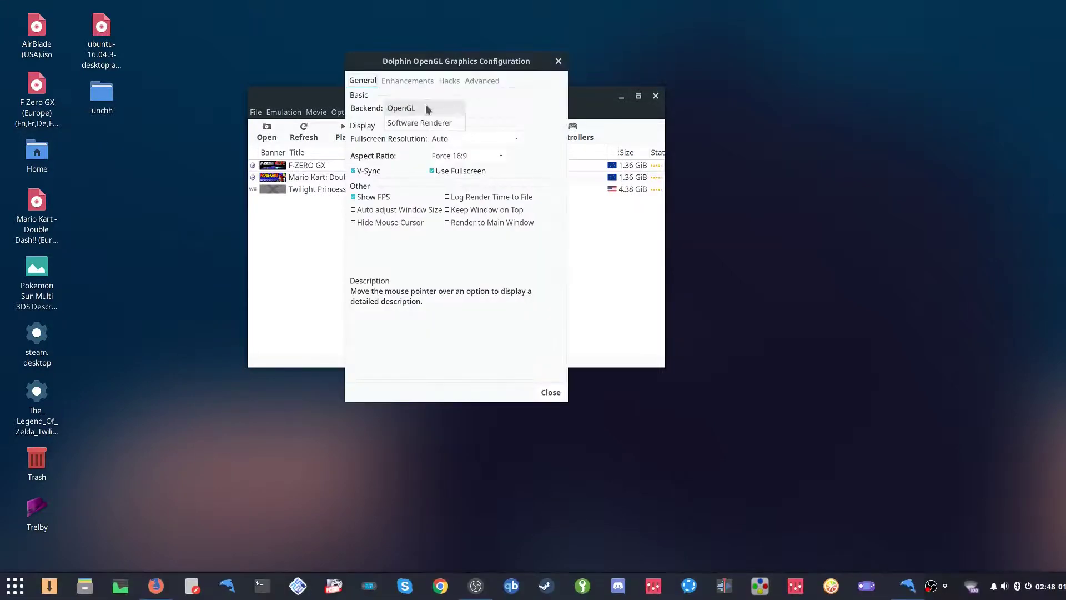
left_click(457, 113)
left_click(559, 61)
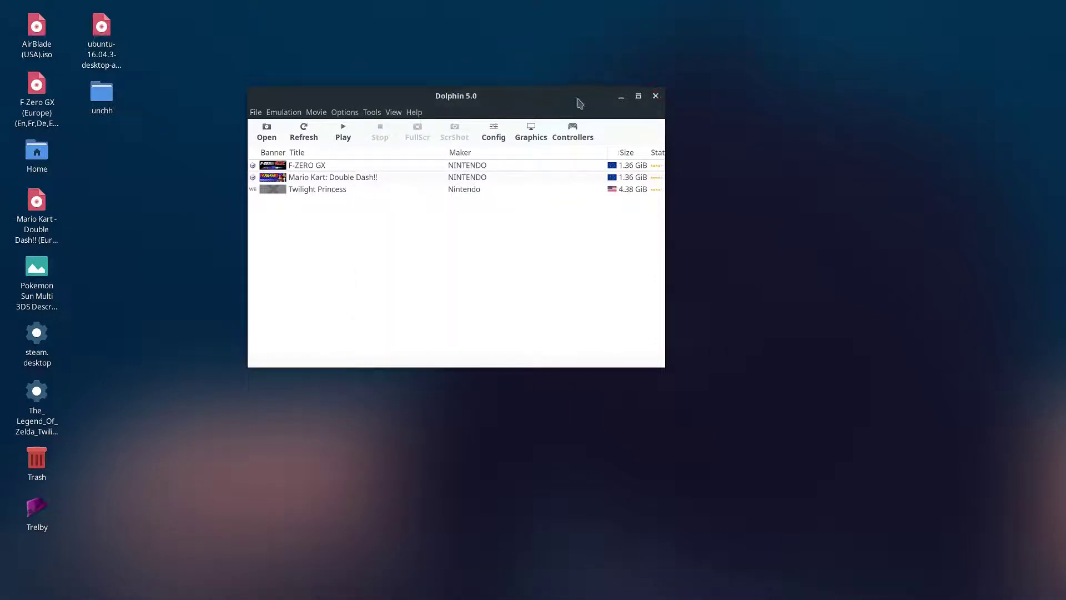
left_click(656, 96)
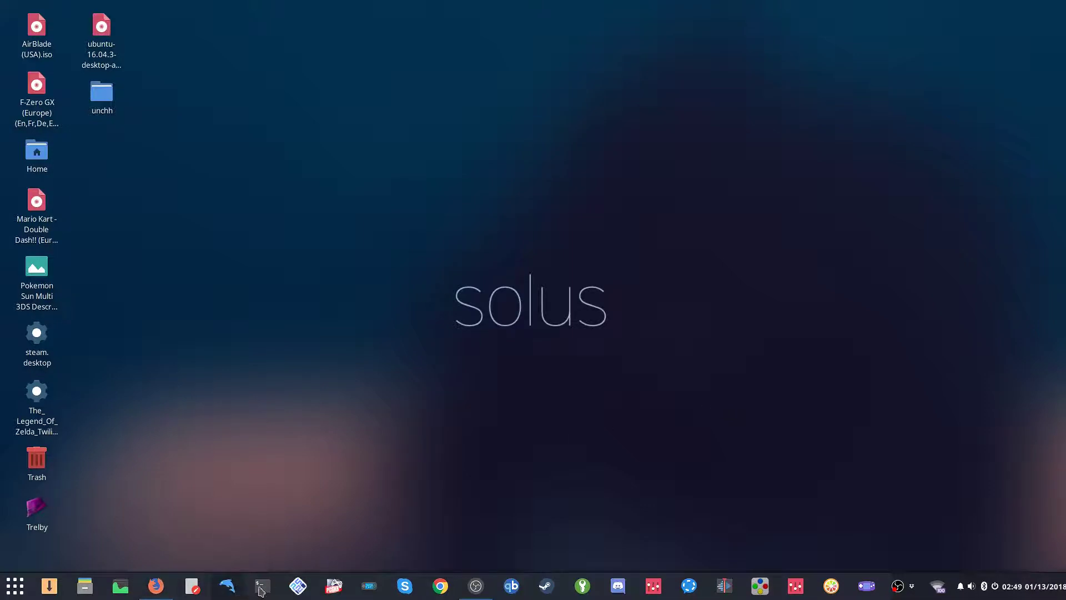
left_click(50, 587)
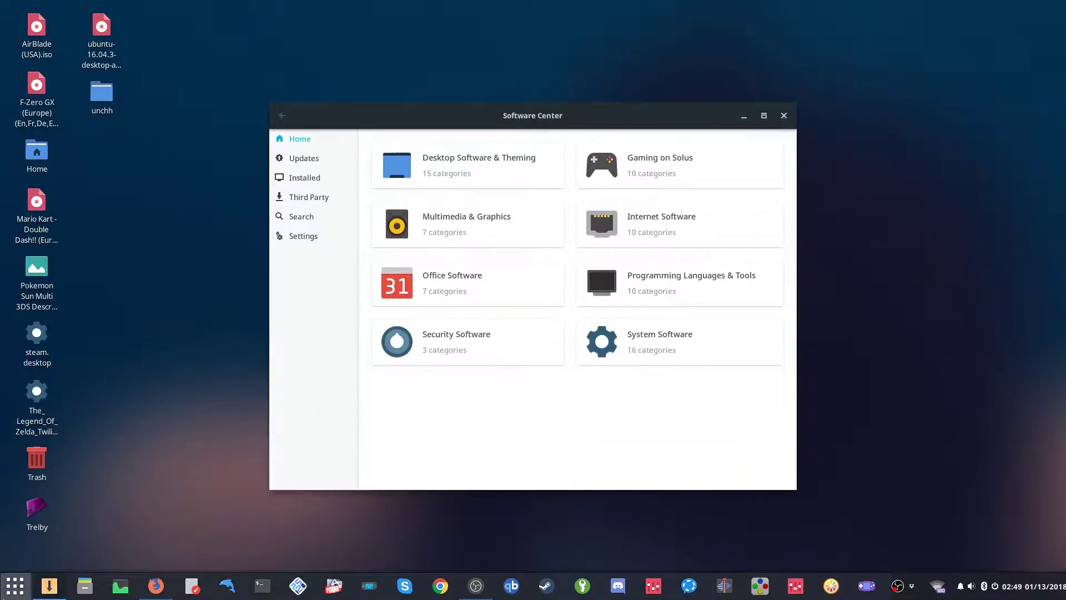
Scroll the Third Party app list, including Google Chrome, Skype, Slack and Pycharm
left_click(317, 197)
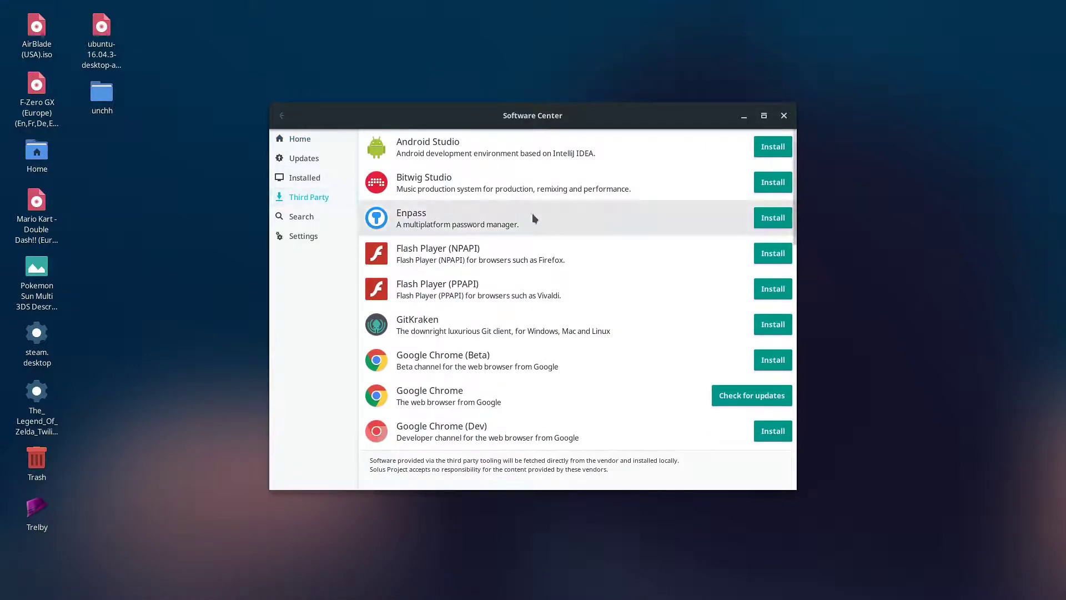
scroll(536, 218, "down", 1)
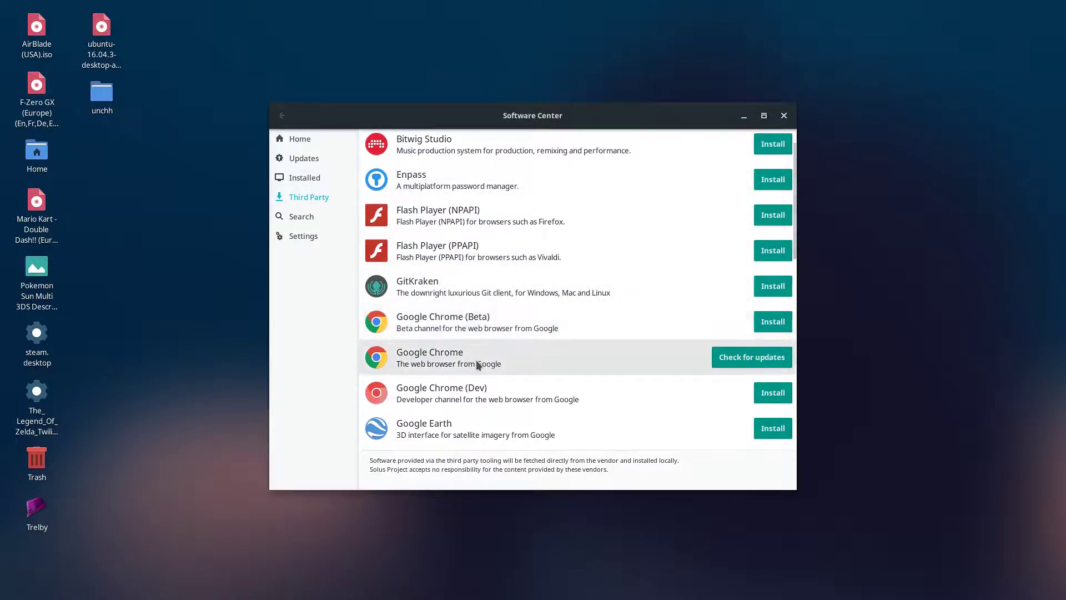
scroll(478, 364, "down", 2)
scroll(477, 361, "down", 1)
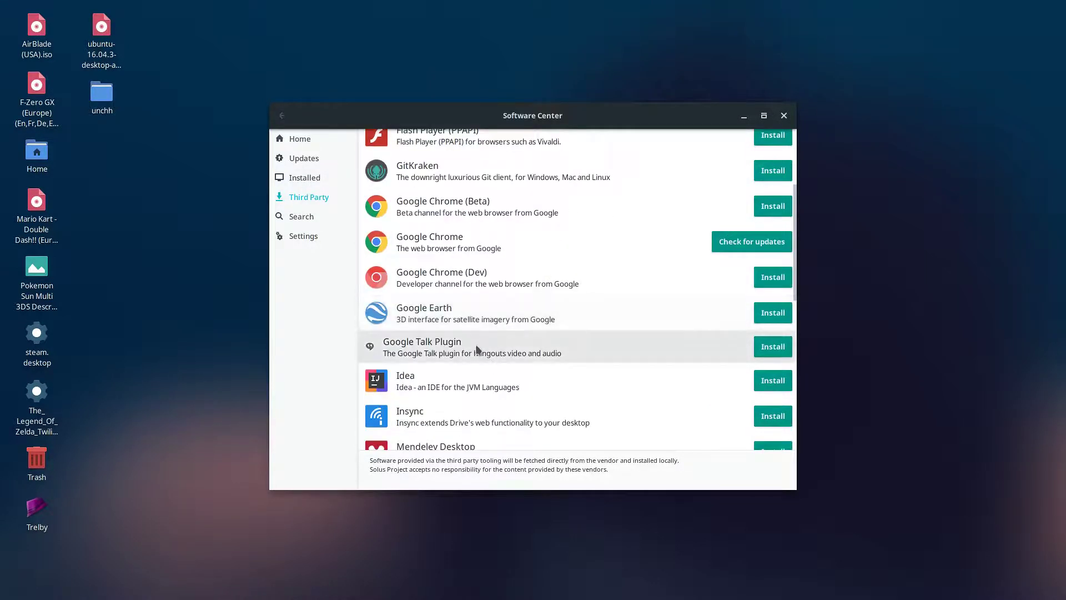
scroll(477, 349, "down", 7)
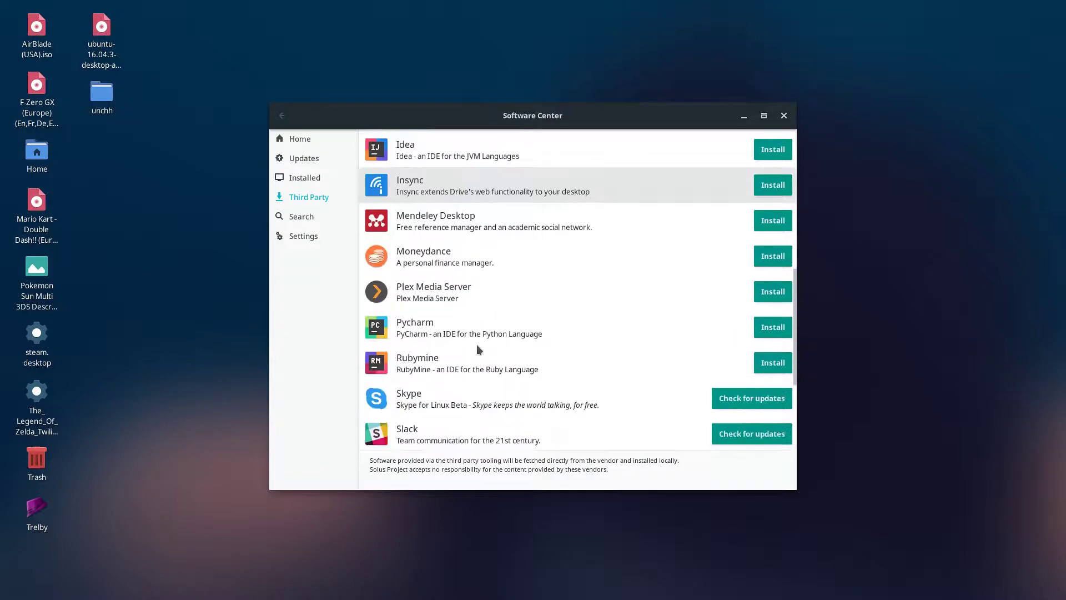
scroll(479, 349, "down", 2)
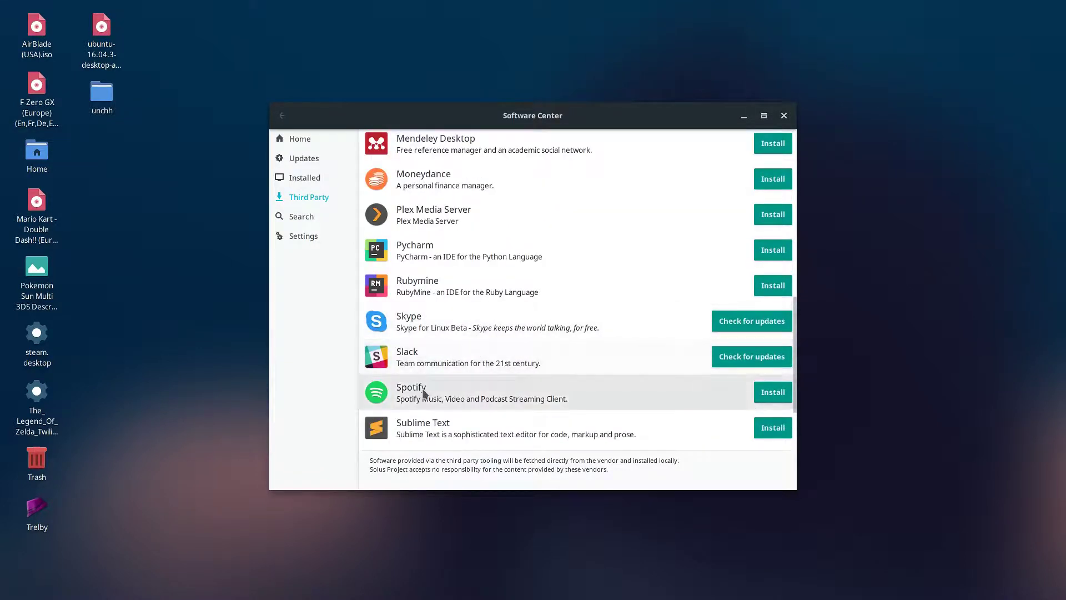
scroll(424, 393, "down", 3)
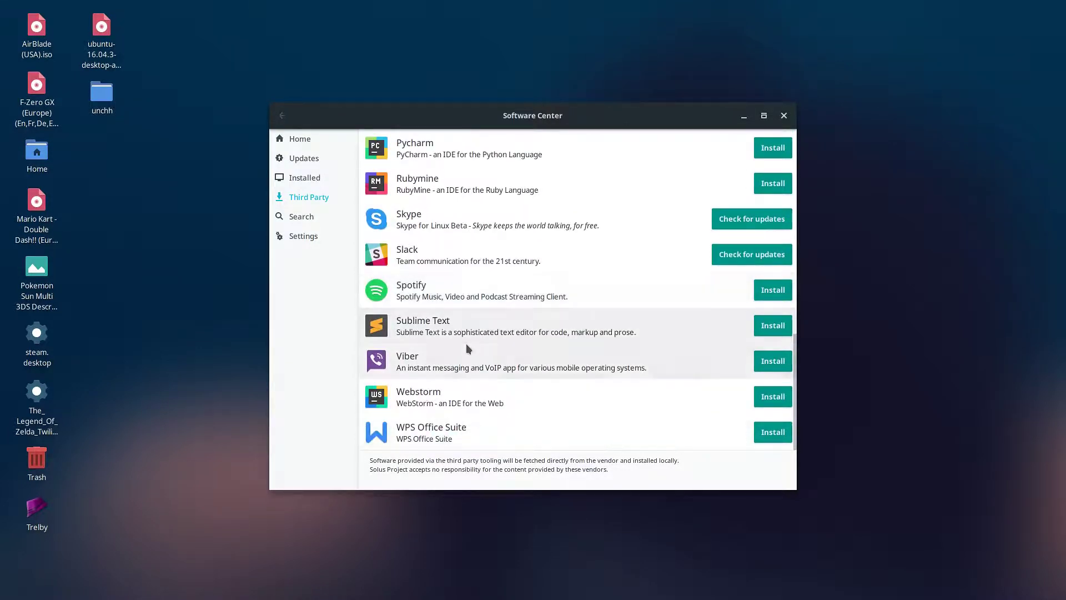
scroll(489, 329, "up", 6)
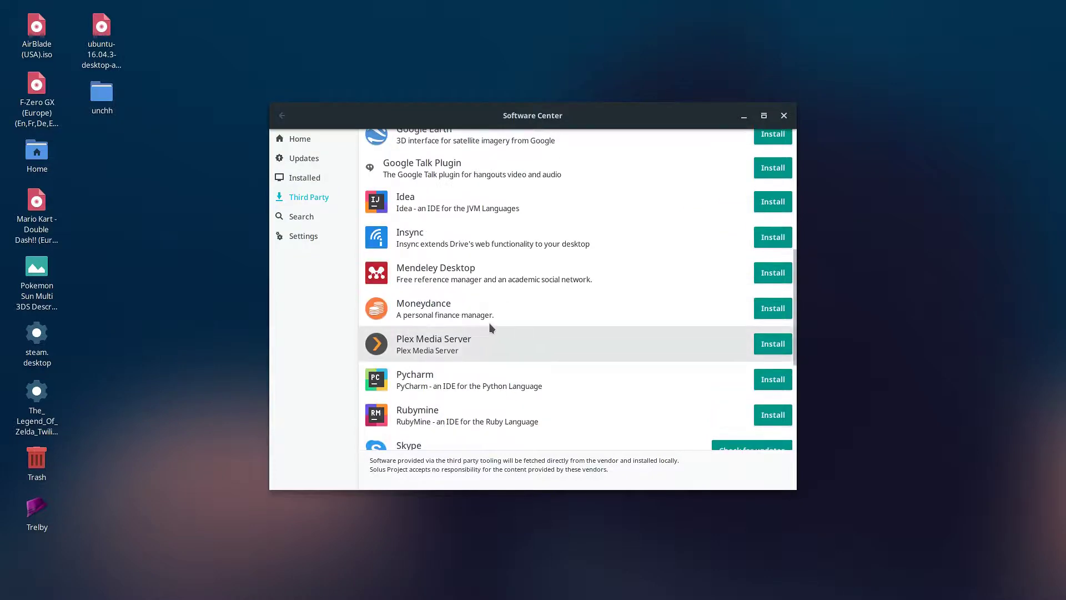
Check that the Updates page shows everything up to date, then close the Software Center
left_click(309, 158)
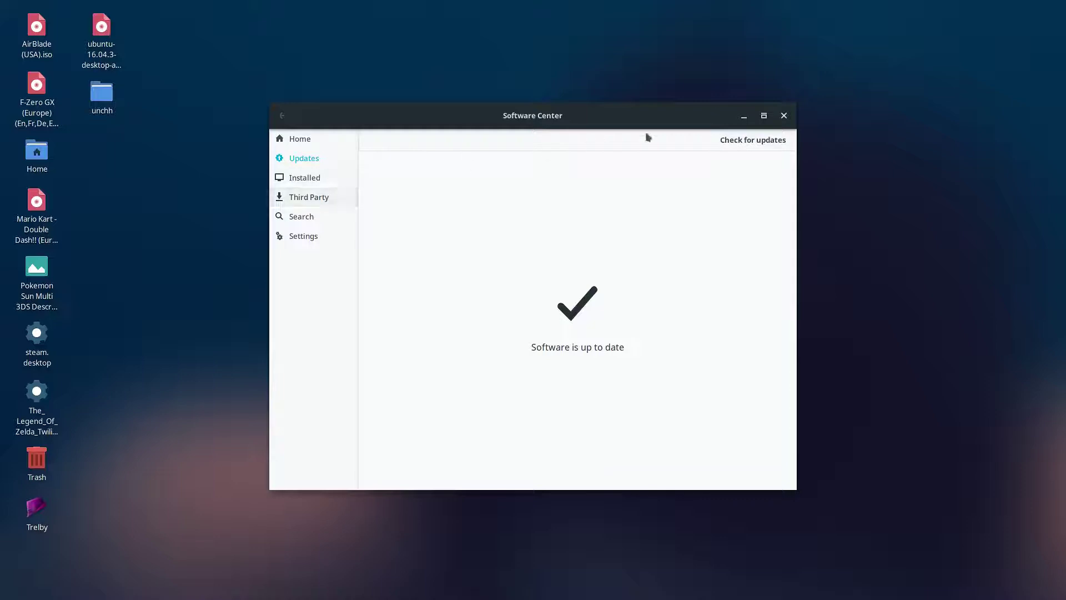
left_click(784, 116)
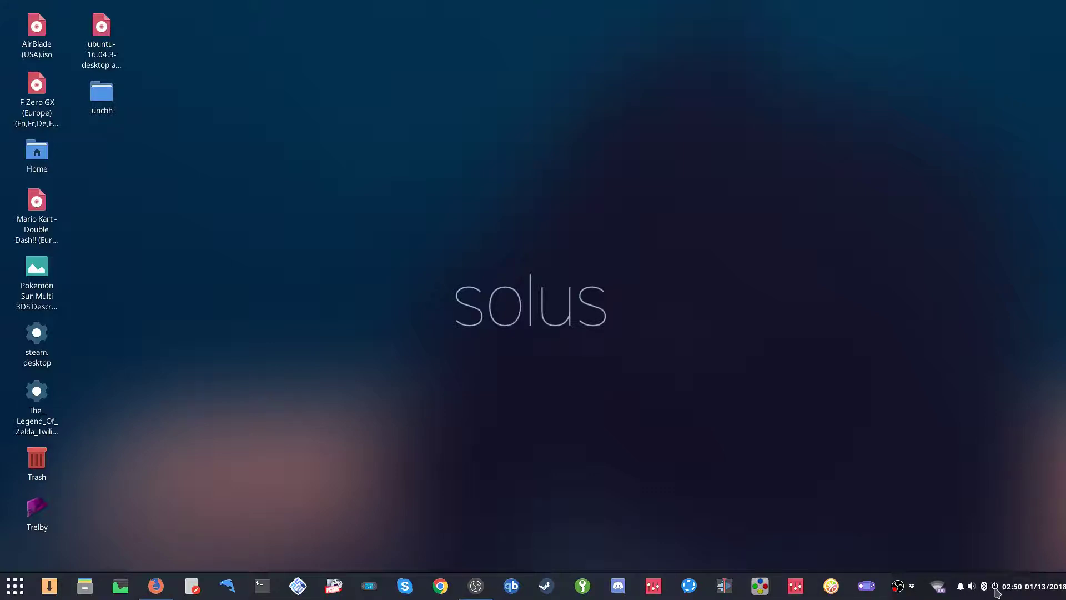
Check the clock's date options and the empty Raven notifications panel, then right-click the desktop
left_click(1024, 592)
left_click(1013, 592)
left_click(963, 589)
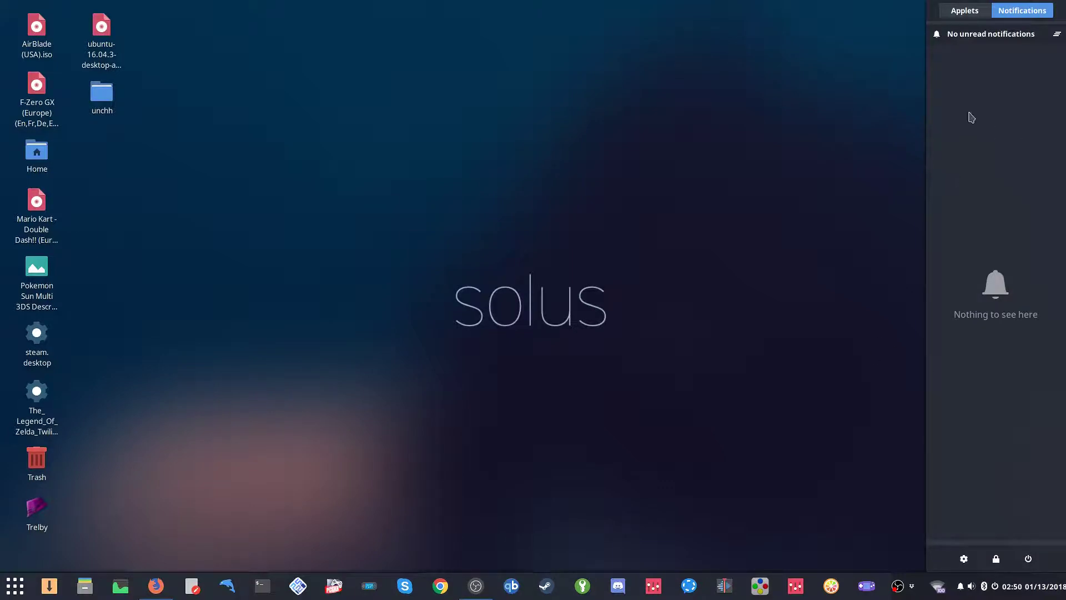
left_click(878, 110)
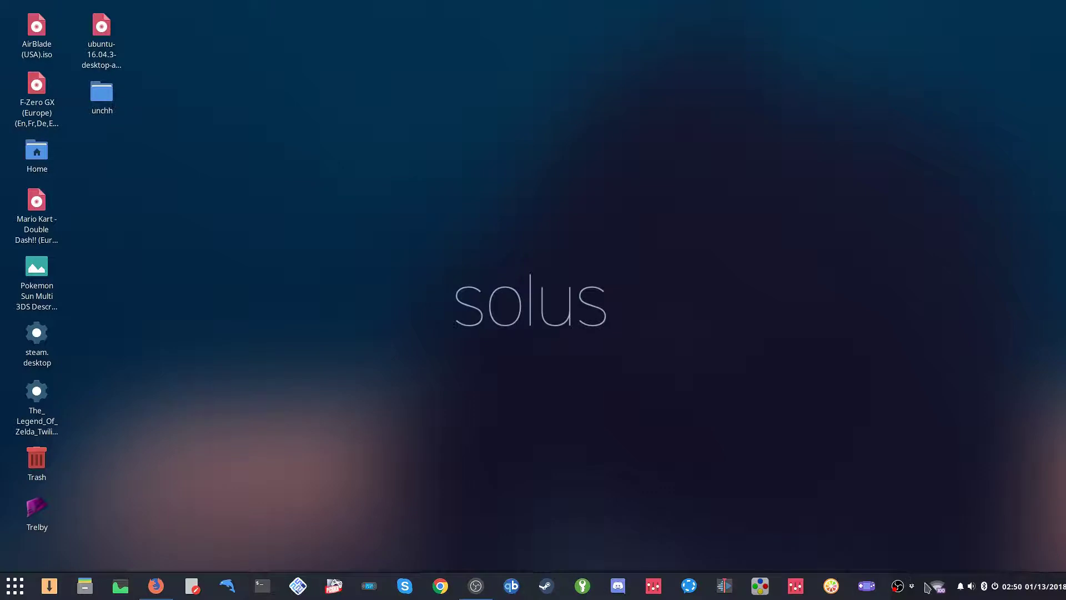
left_click(960, 586)
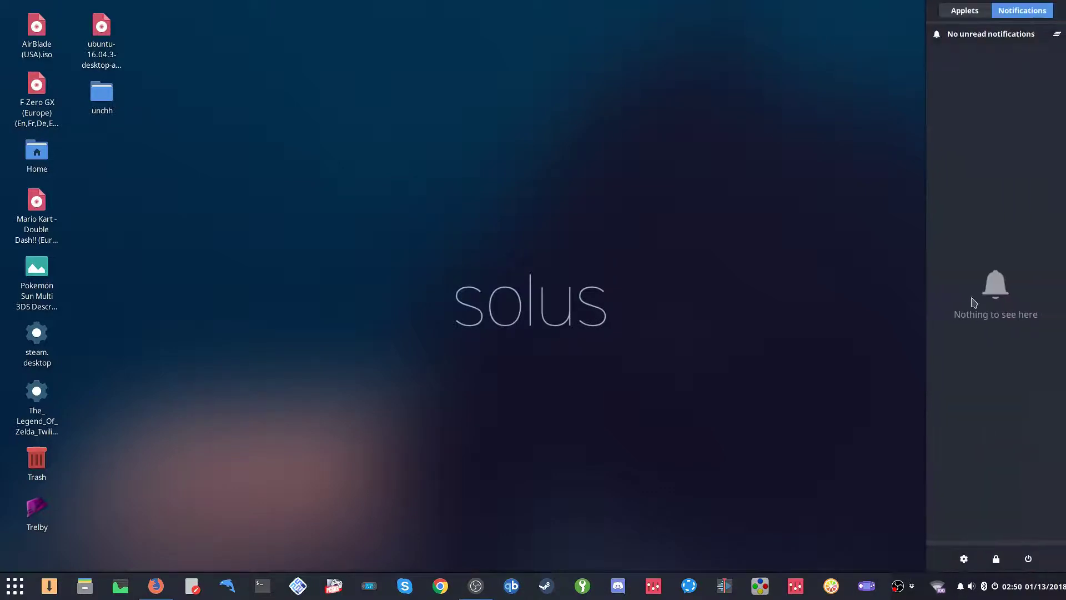
left_click(738, 191)
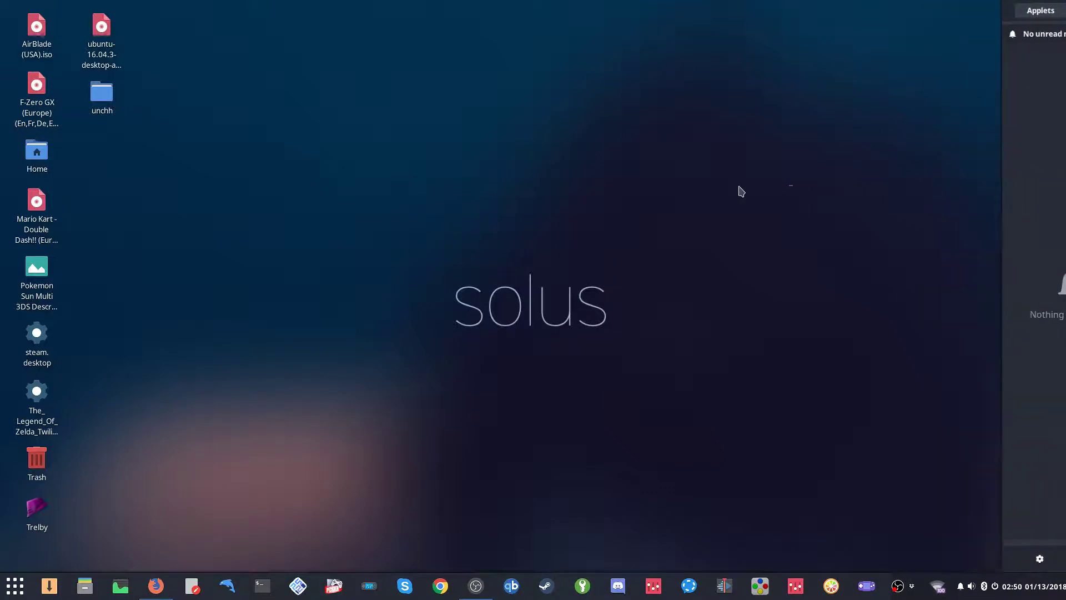
right_click(340, 308)
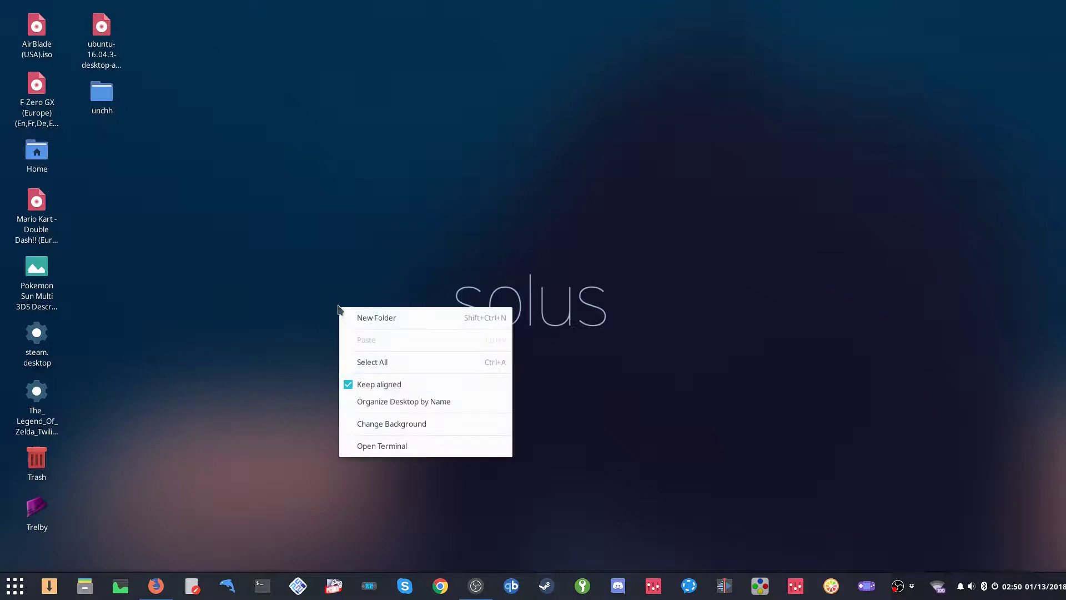
Browse the background wallpaper choices without changing them, then move Settings up and open Devices
left_click(412, 423)
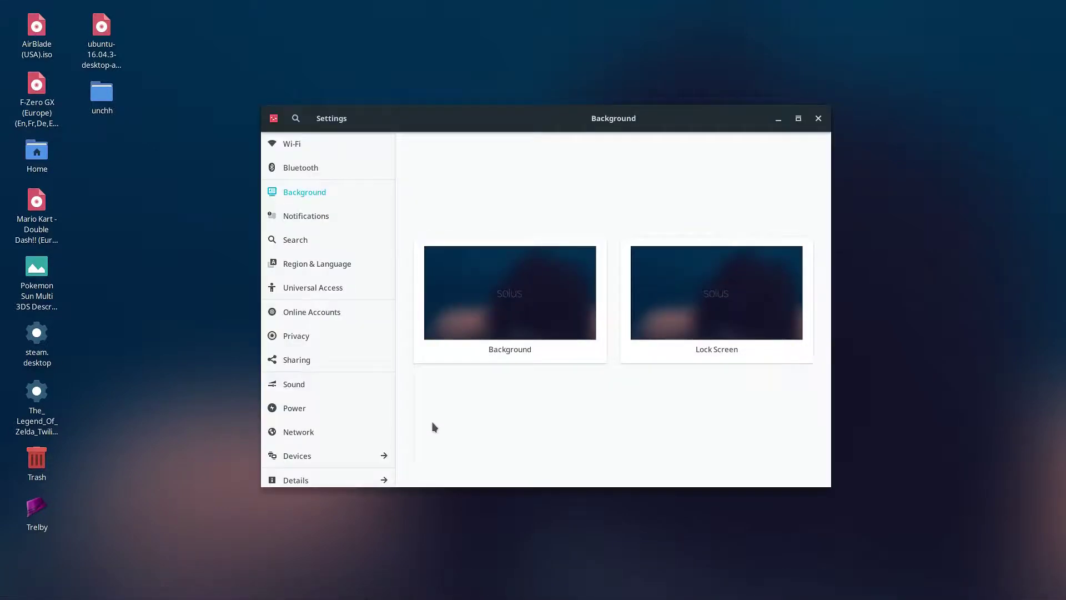
left_click(495, 290)
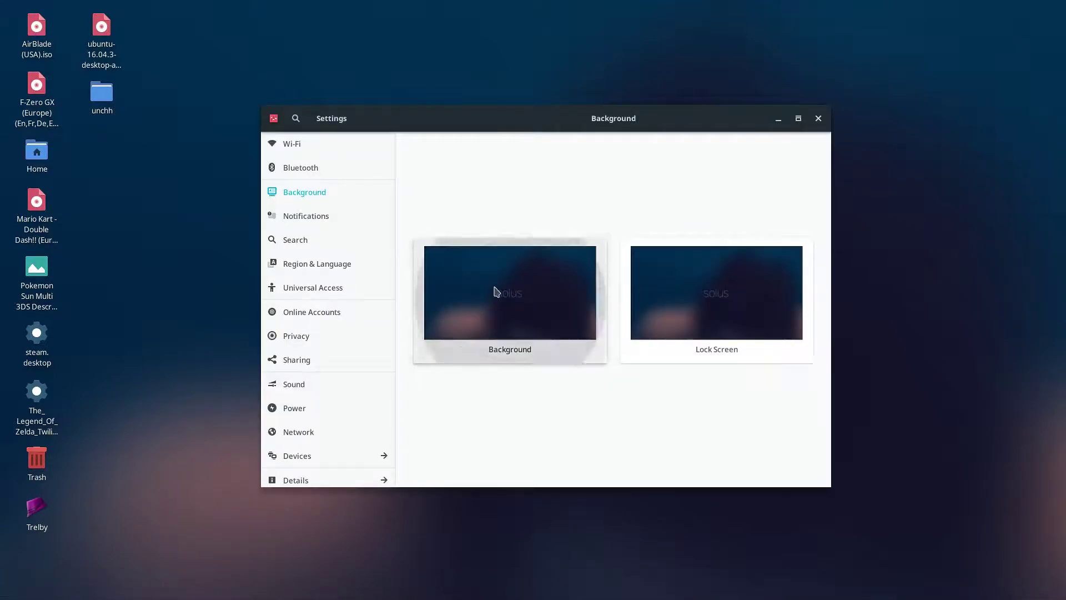
scroll(530, 305, "down", 6)
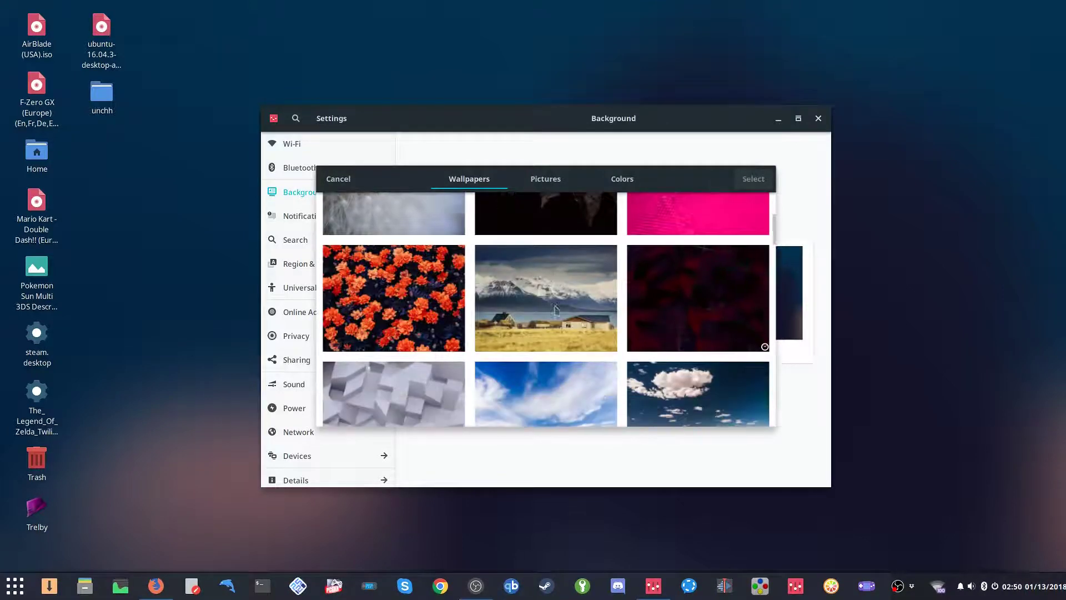
scroll(579, 316, "down", 8)
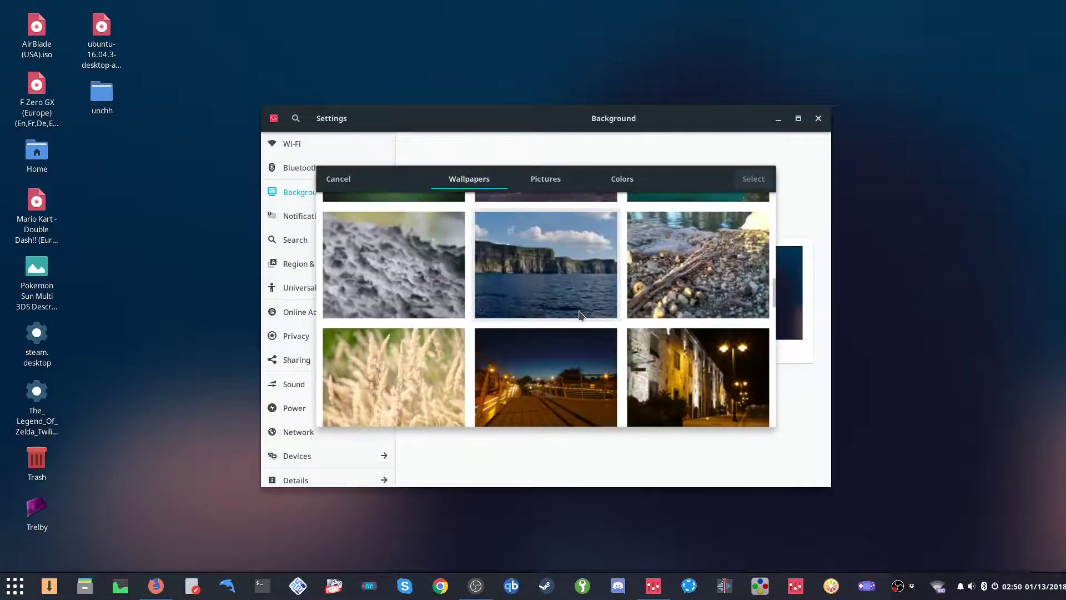
scroll(581, 316, "up", 4)
scroll(582, 315, "down", 8)
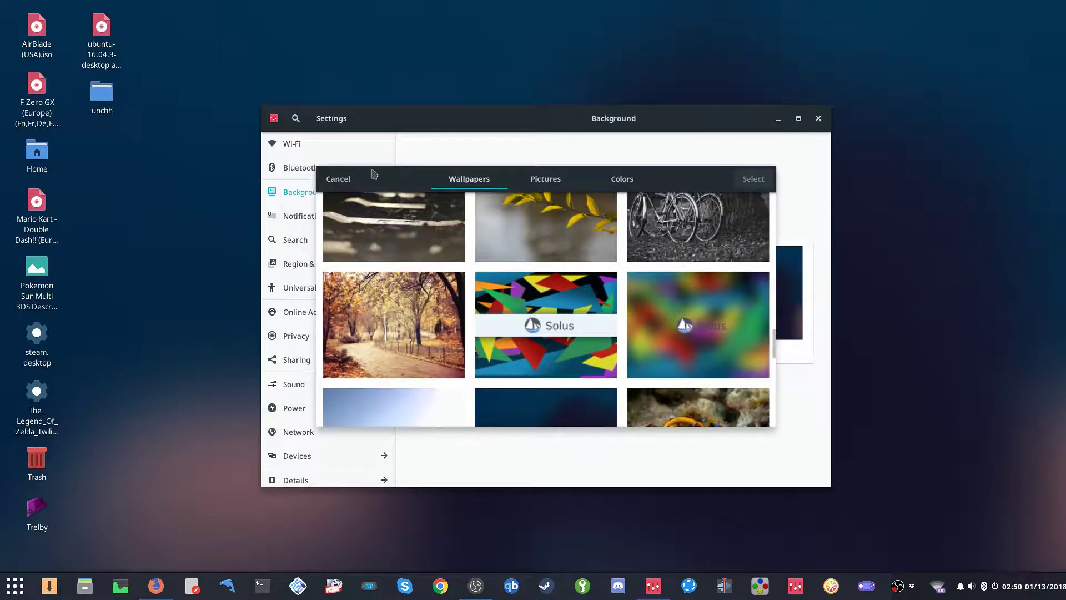
scroll(405, 288, "down", 8)
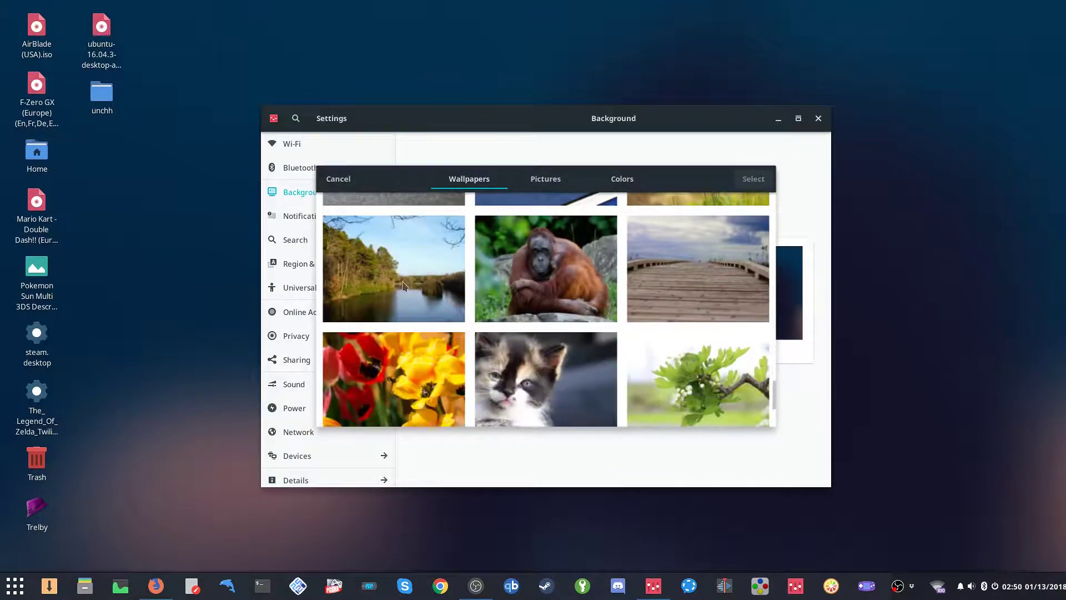
scroll(405, 287, "down", 5)
scroll(400, 278, "up", 6)
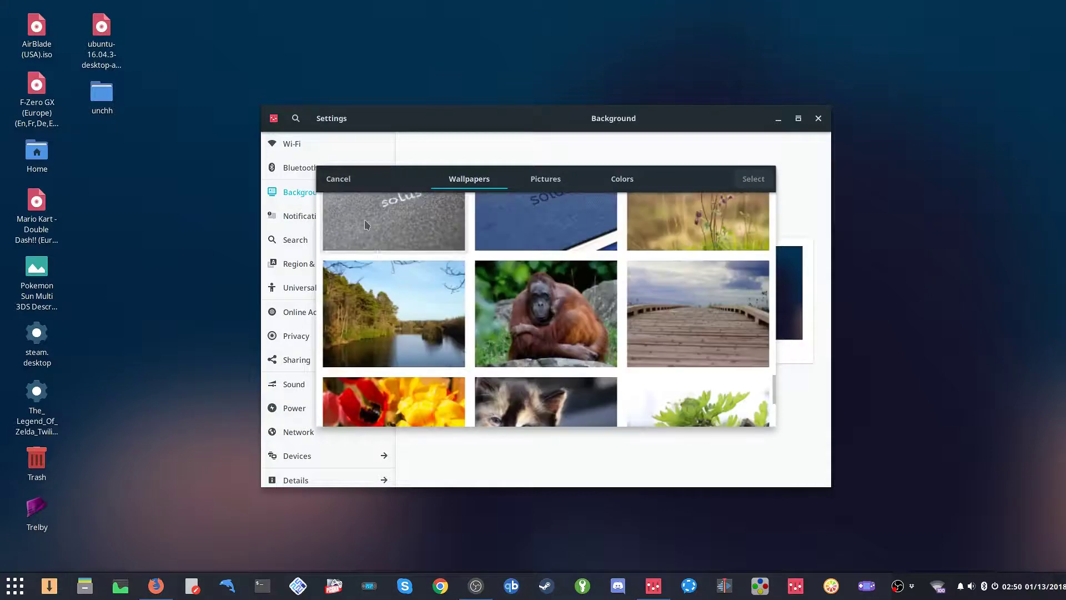
left_click(340, 180)
left_click_drag(440, 123, 433, 58)
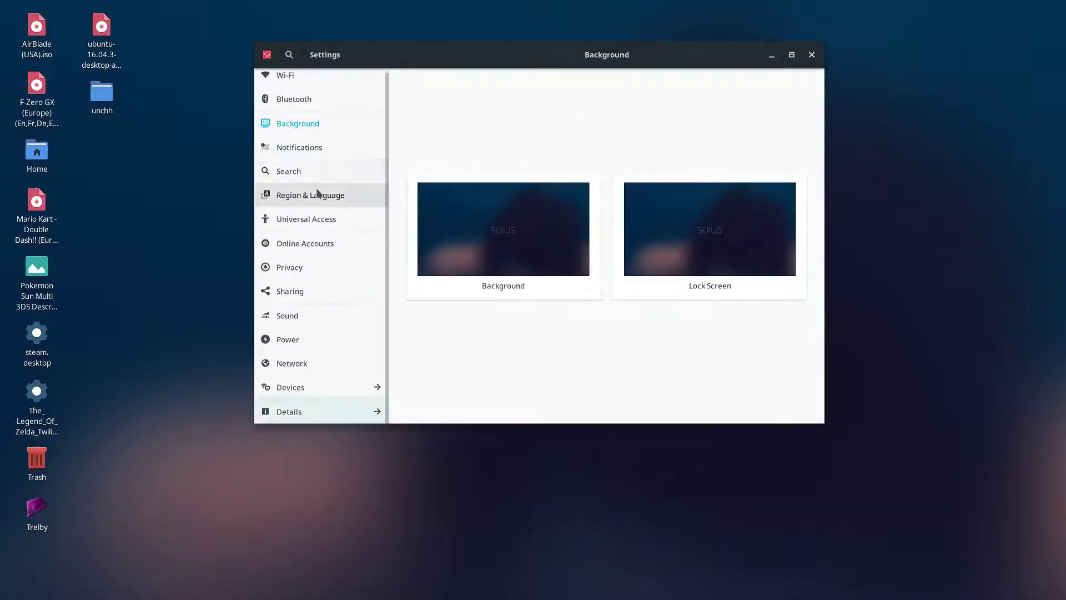
left_click(305, 395)
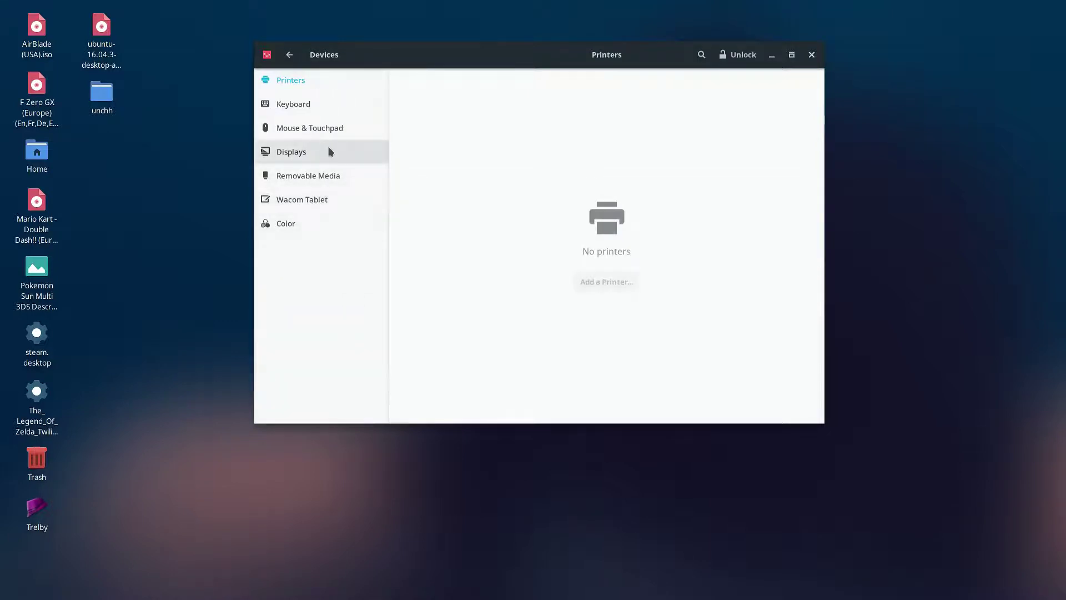
In Displays, switch Adjust for TV on and back off
left_click(331, 151)
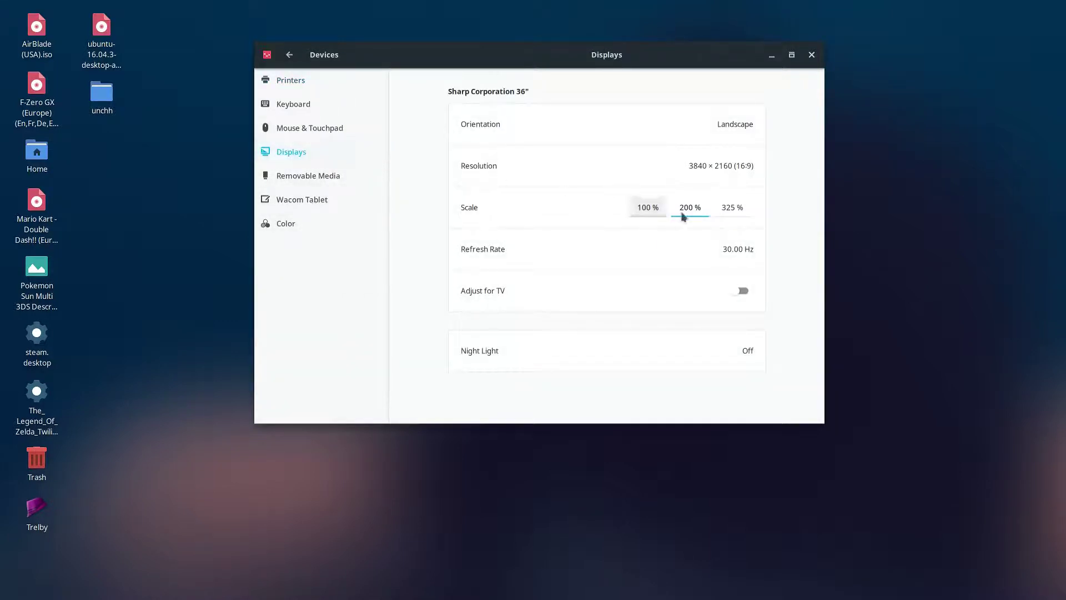
left_click(743, 291)
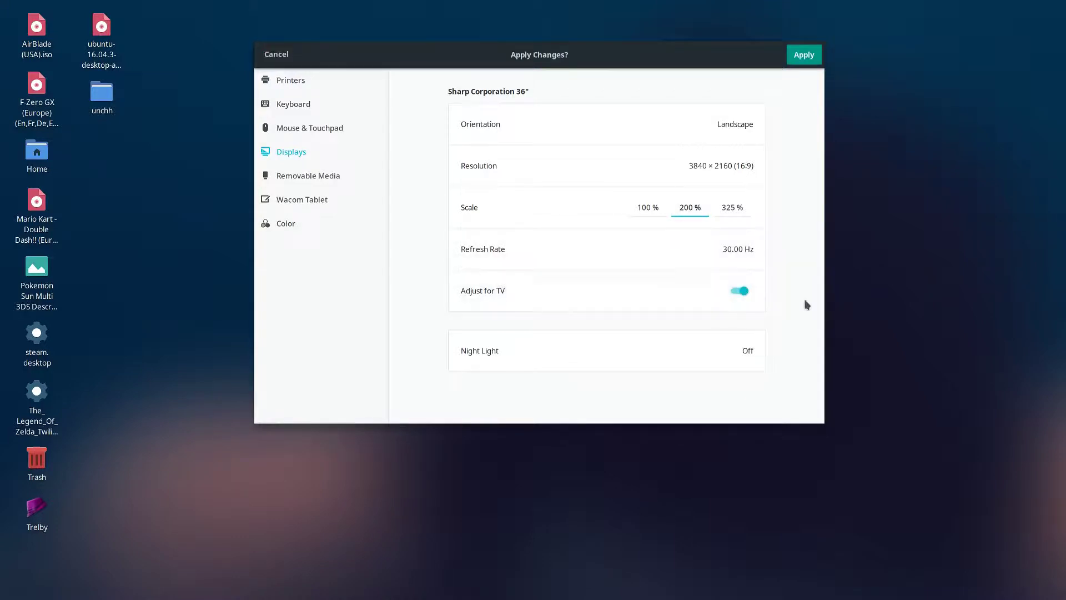
left_click(740, 290)
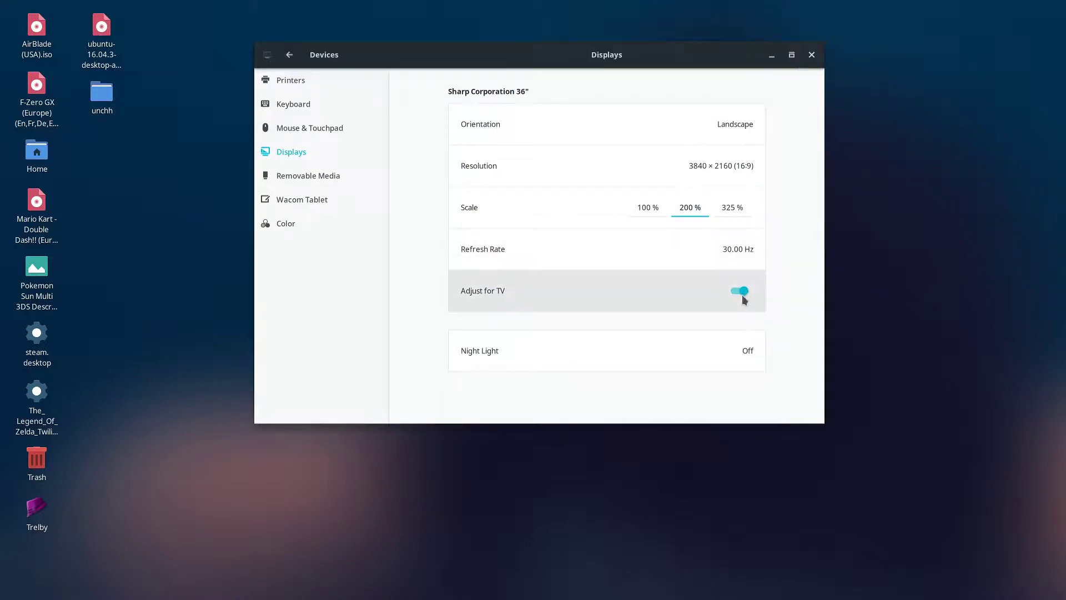
Toggle Night Light on and off, close Settings, and open the Home folder
left_click(747, 351)
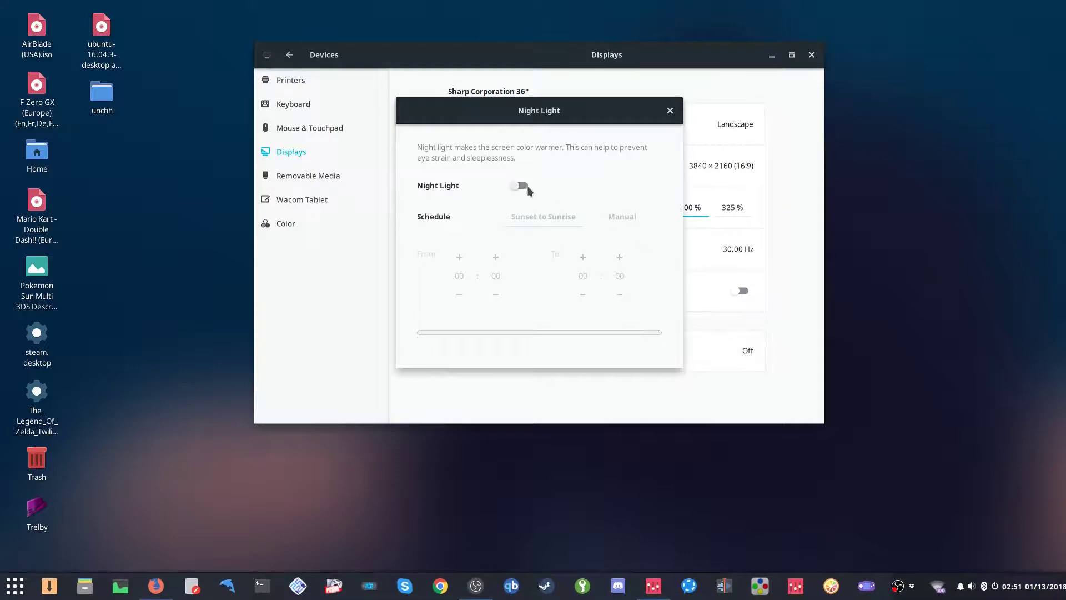
left_click(521, 186)
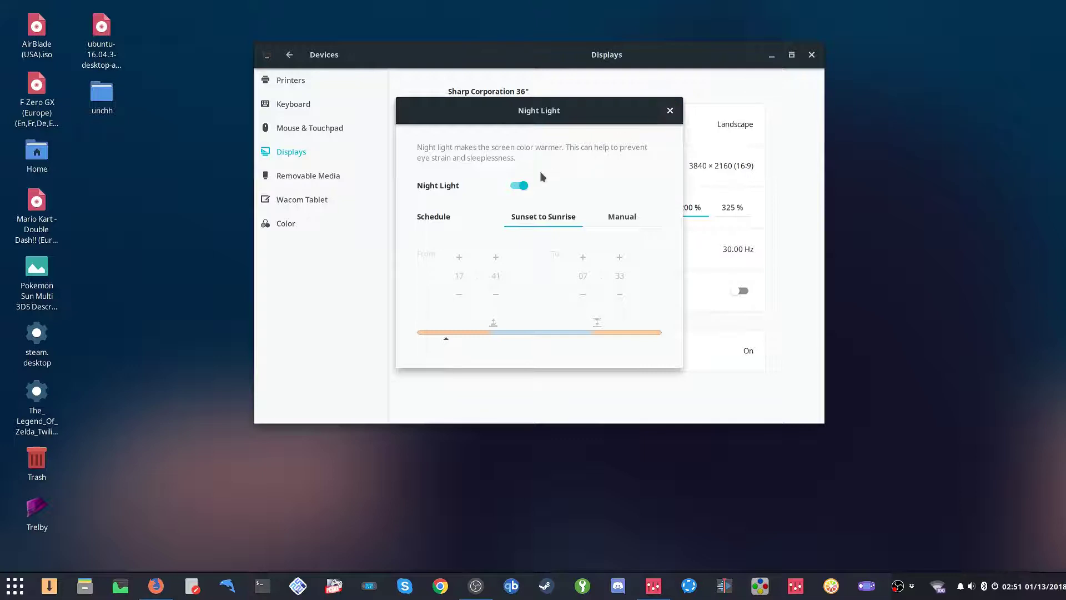
left_click(517, 188)
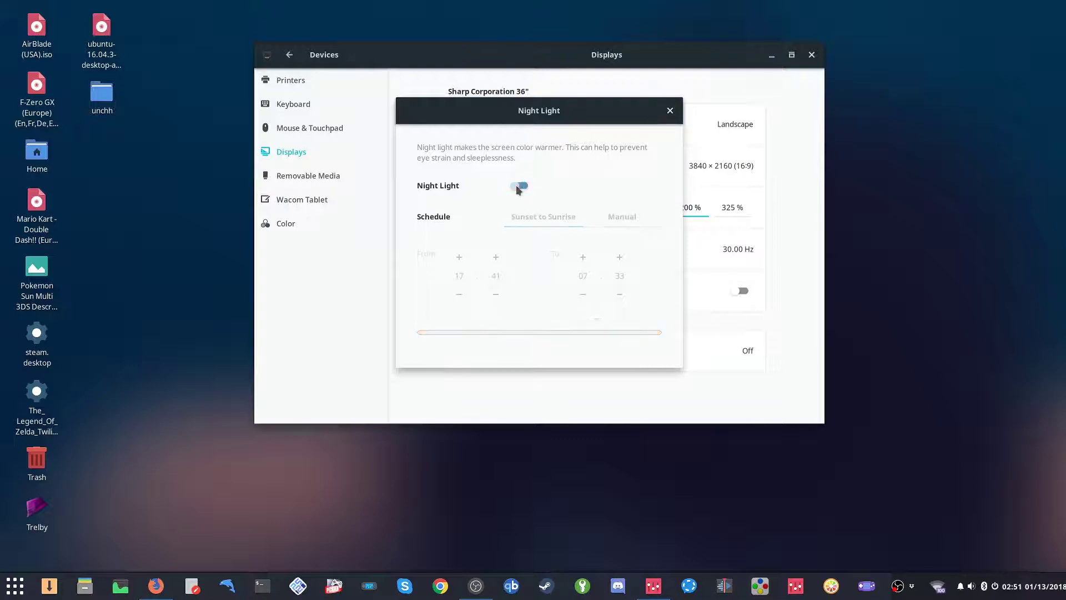
left_click(669, 111)
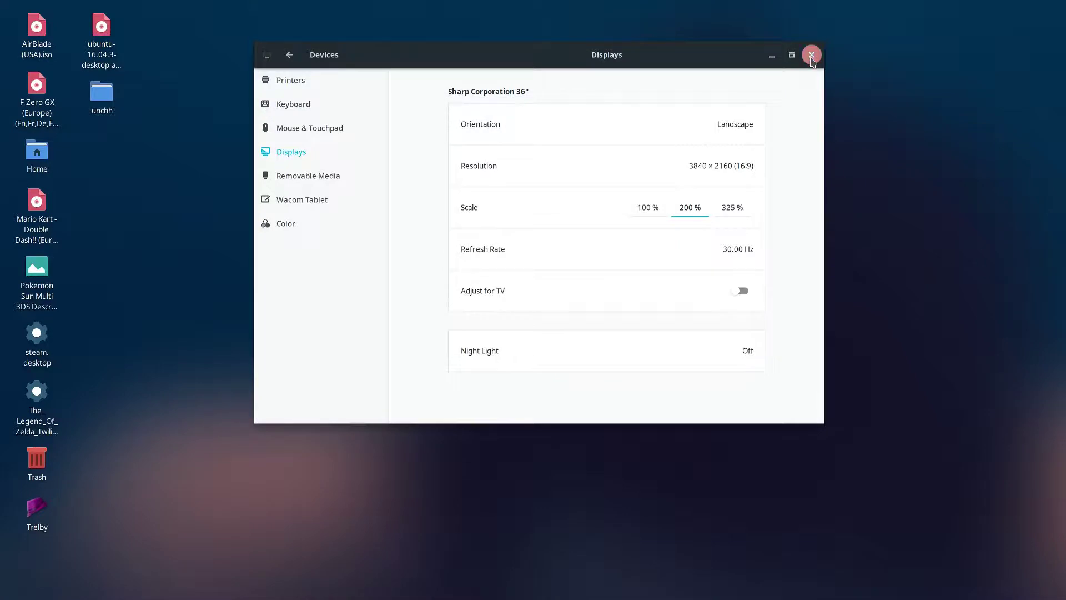
left_click(812, 54)
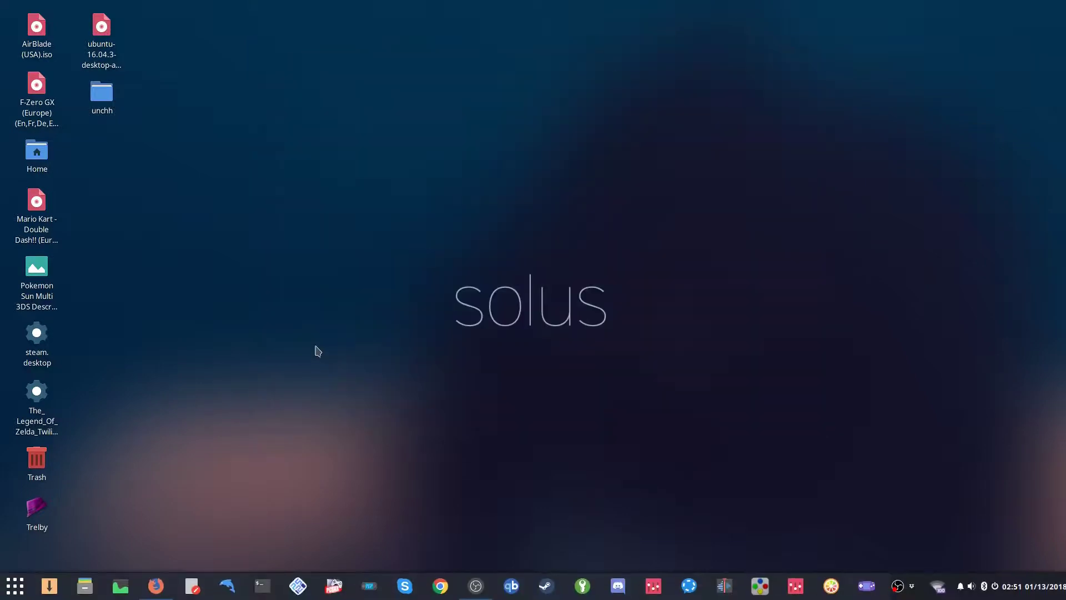
left_click(86, 585)
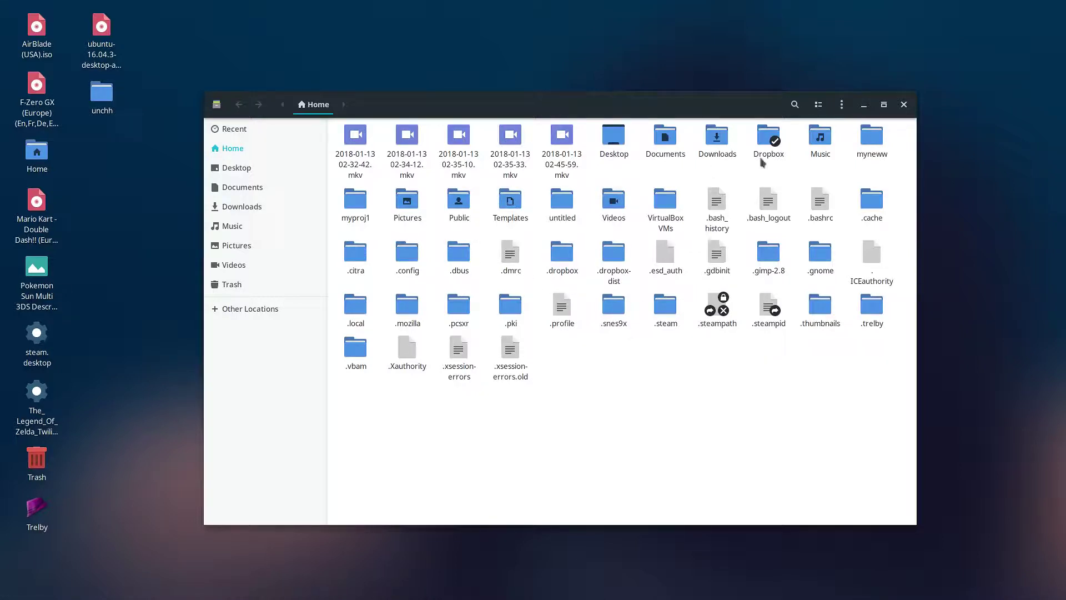
left_click(906, 105)
left_click(760, 586)
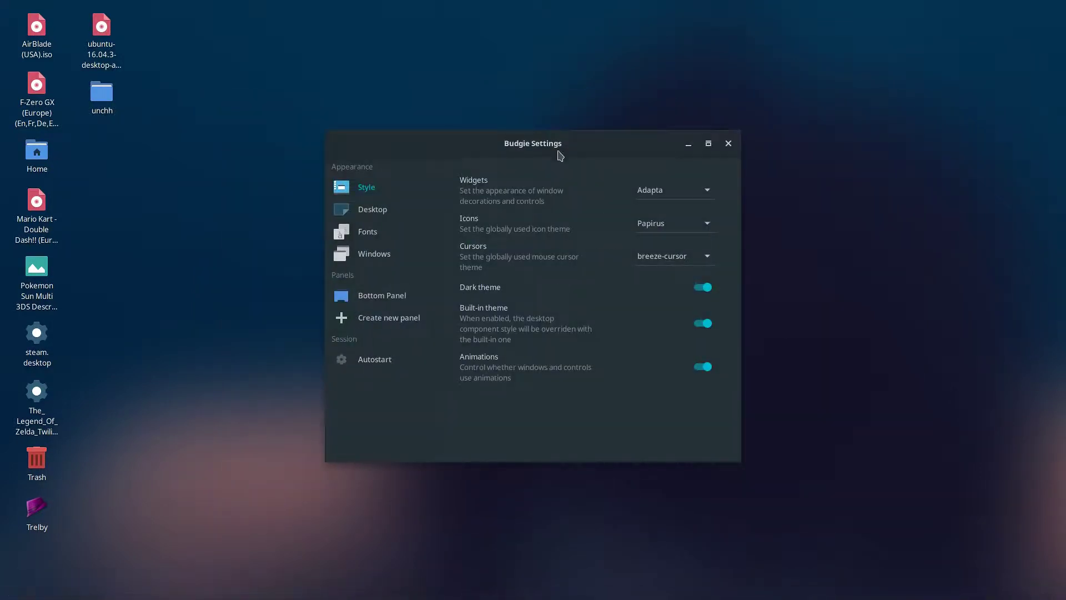
Try the breeze icon theme, then set the Budgie icon theme to Adwaita
left_click_drag(584, 151, 448, 135)
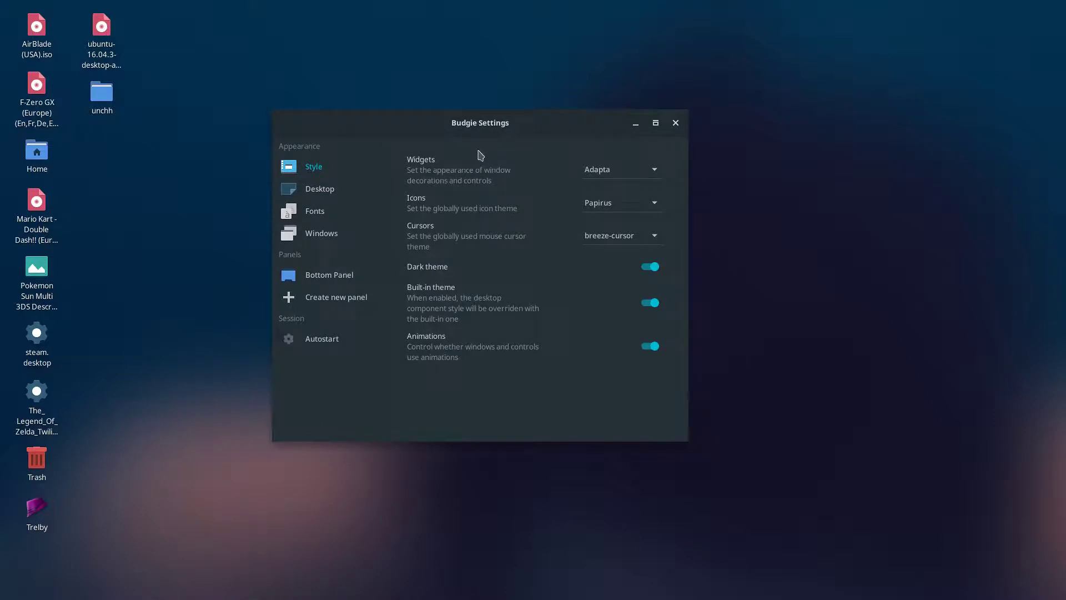
left_click(632, 211)
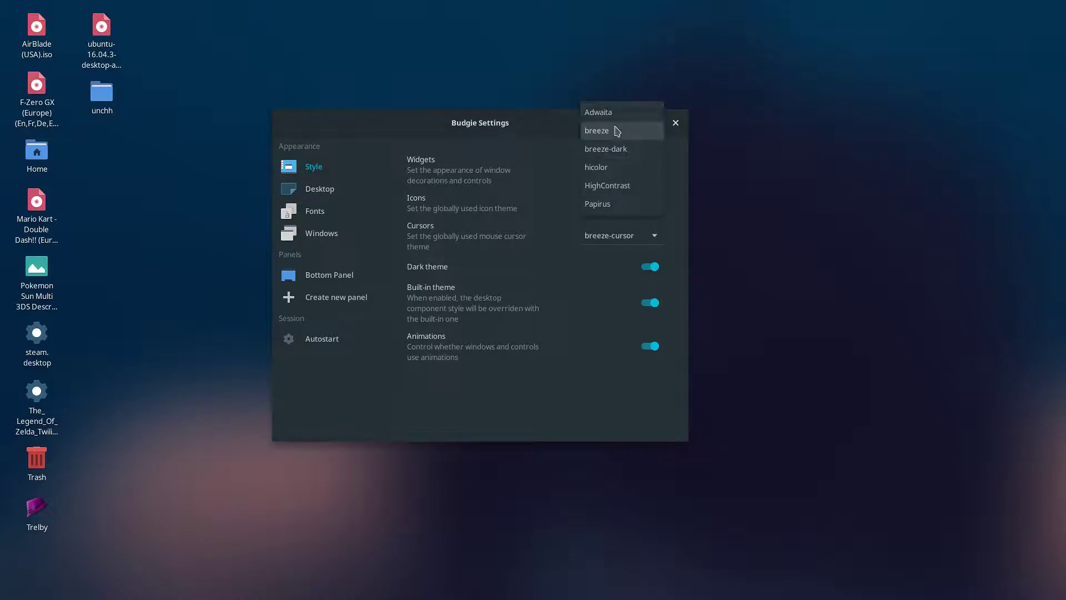
left_click(597, 131)
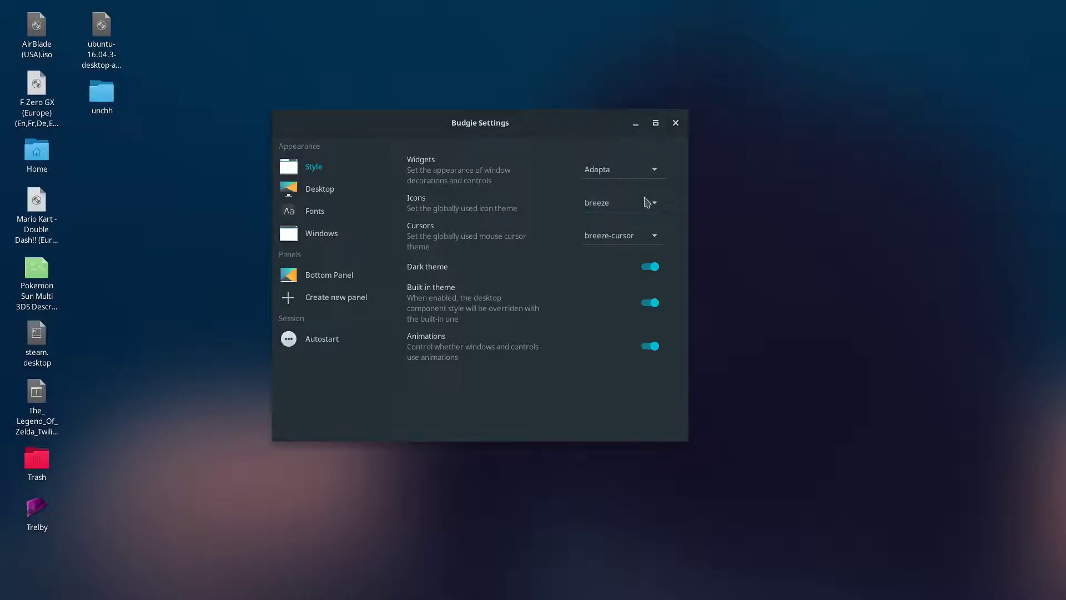
left_click(640, 175)
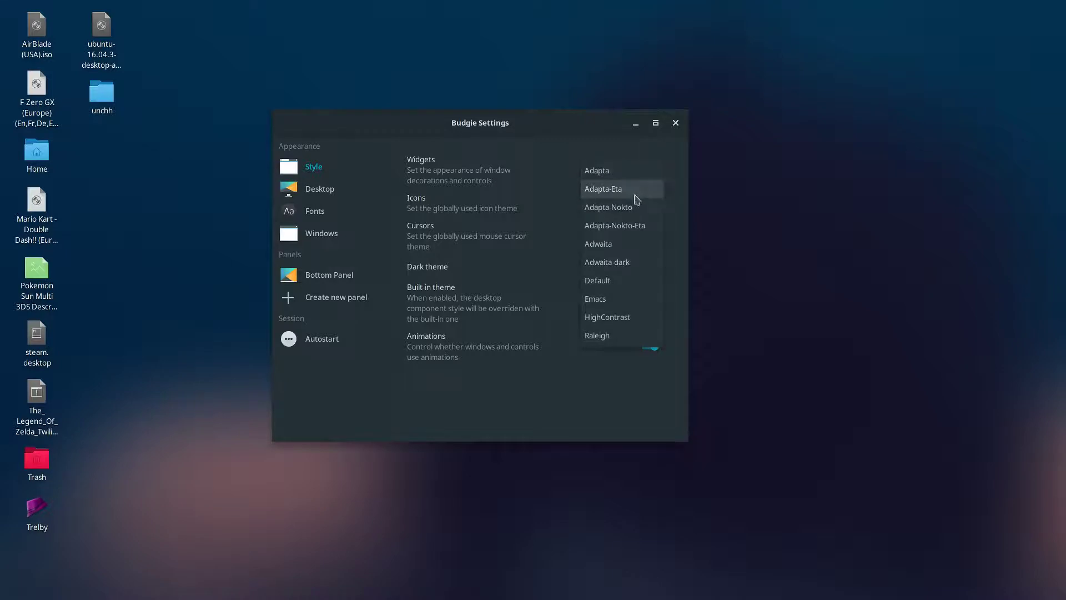
left_click(557, 157)
left_click(607, 203)
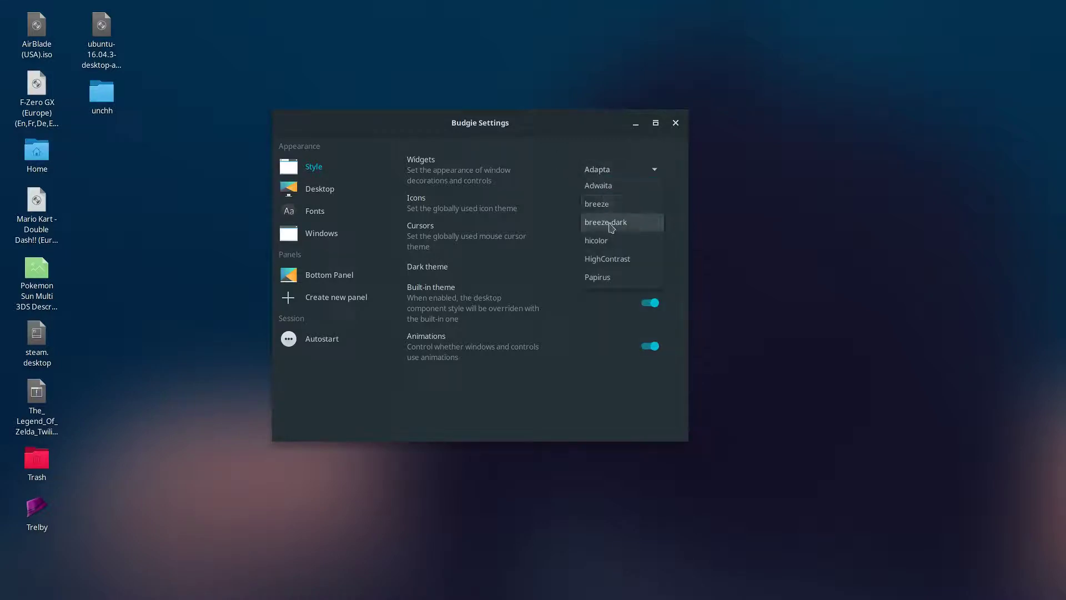
left_click(621, 191)
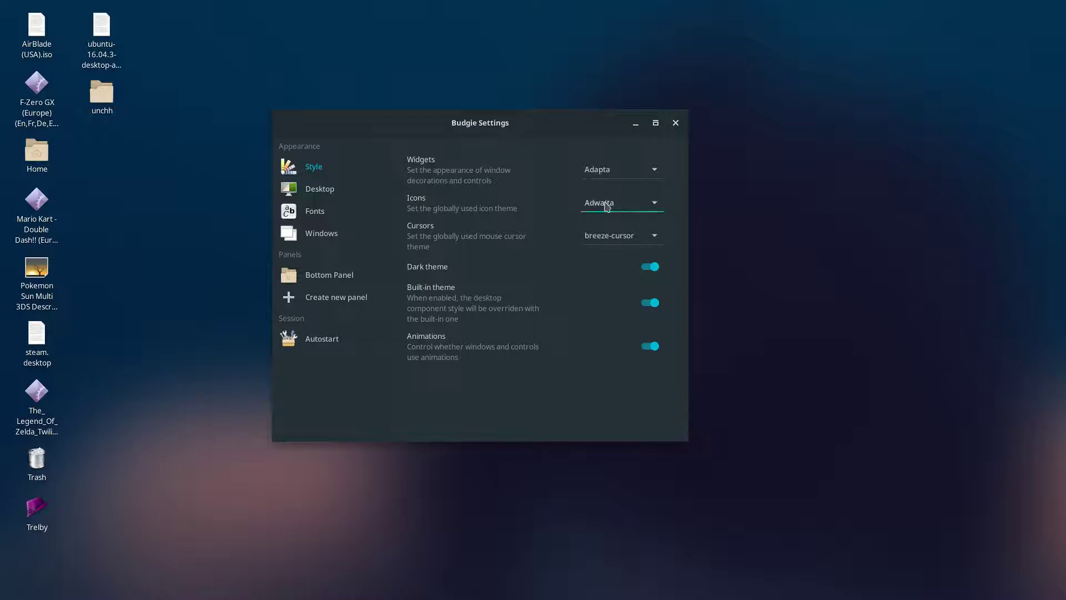
Switch the widget theme to Adapta-Eta and list the Bottom Panel's applets, Budgie Menu through Raven Sidebar Control
mouse_move(473, 598)
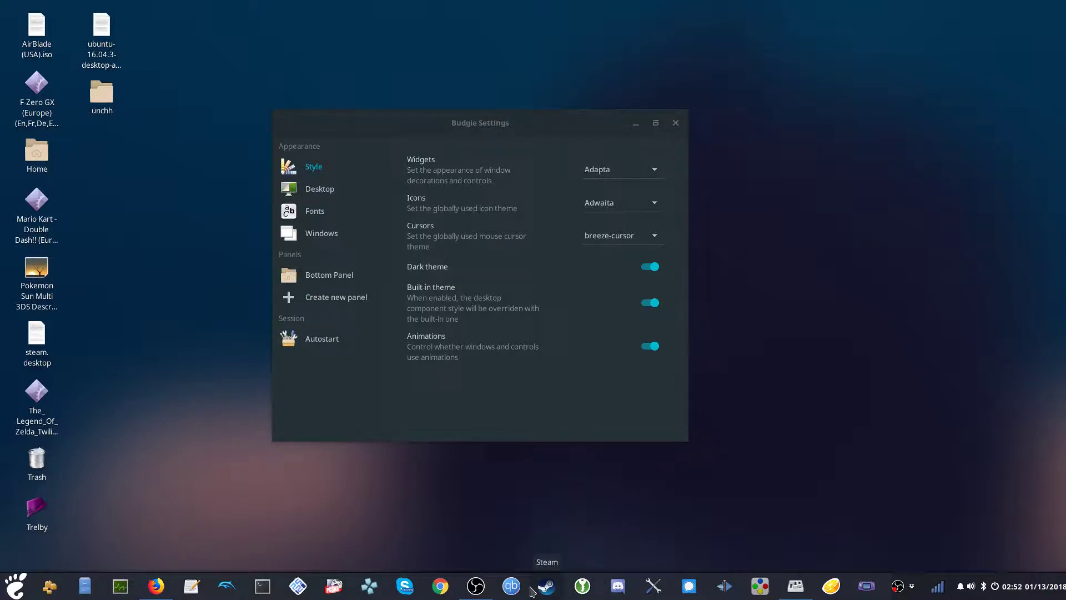
left_click_drag(532, 592, 527, 592)
left_click(635, 171)
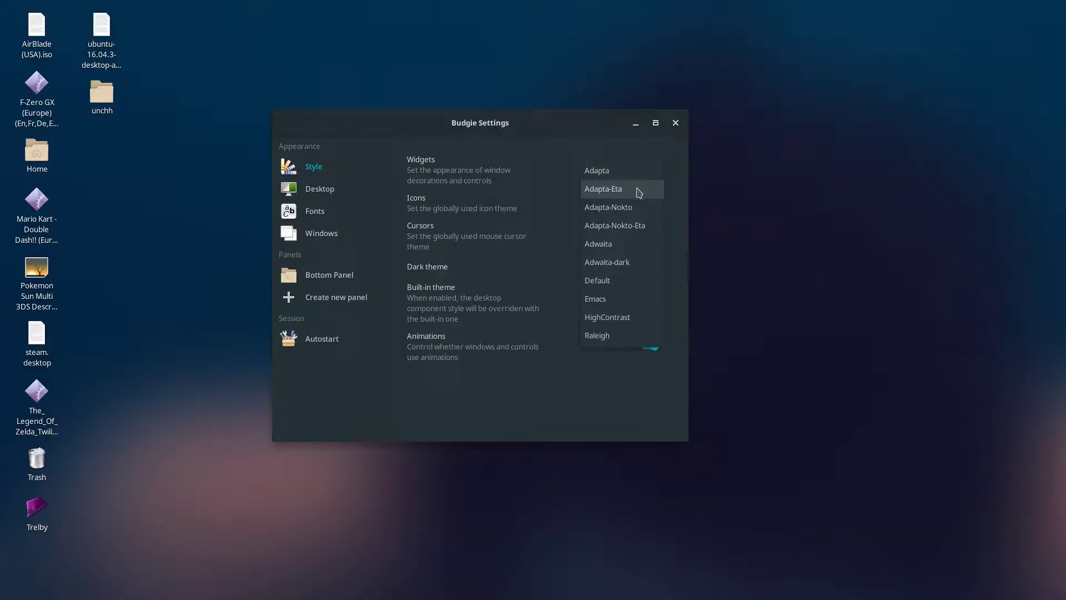
left_click(638, 193)
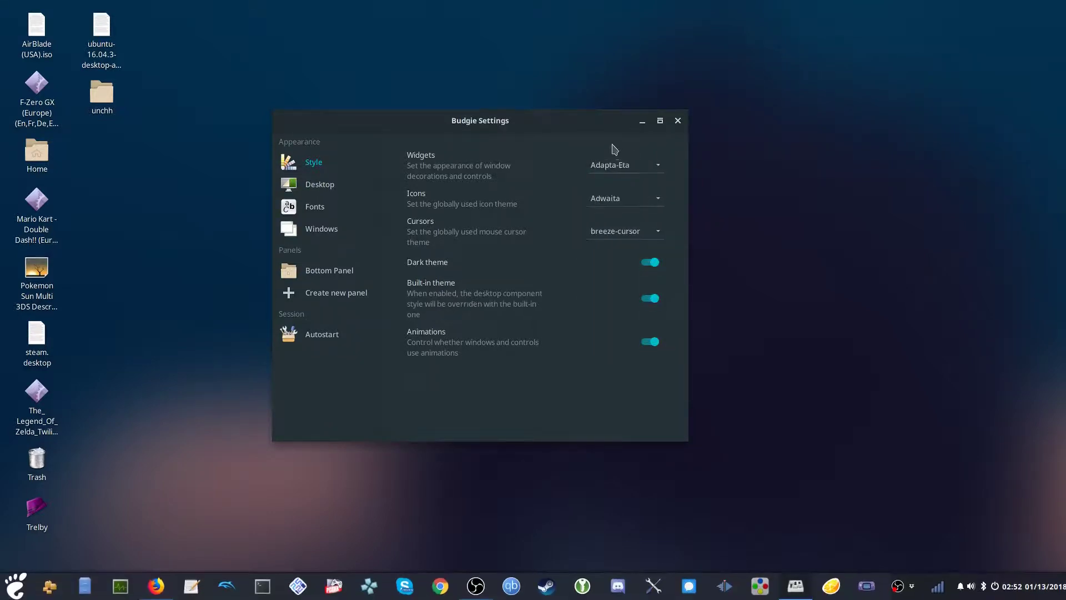
left_click_drag(593, 116, 610, 105)
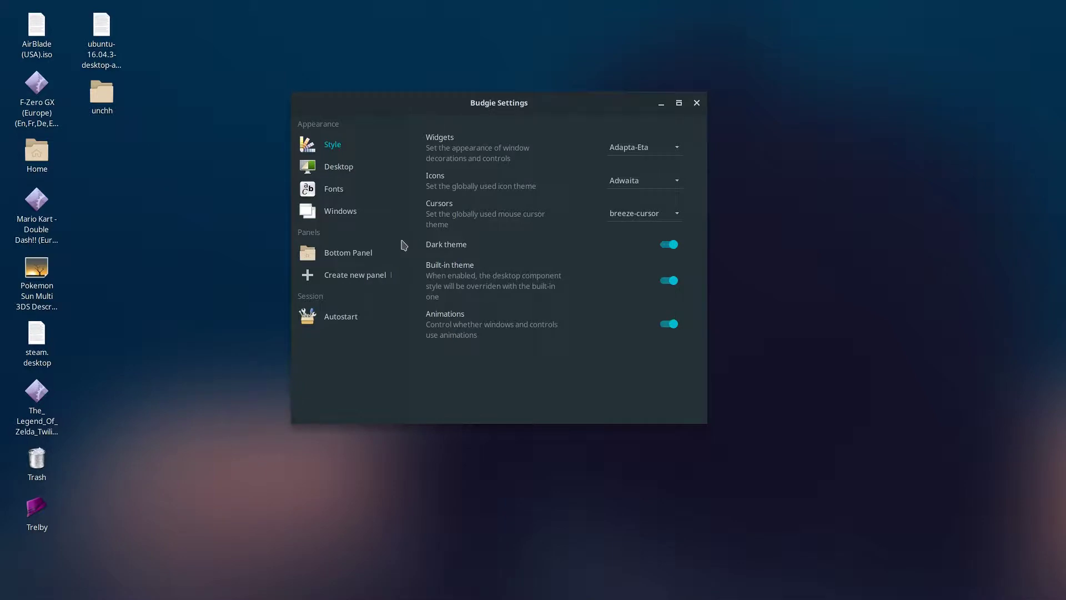
left_click(372, 251)
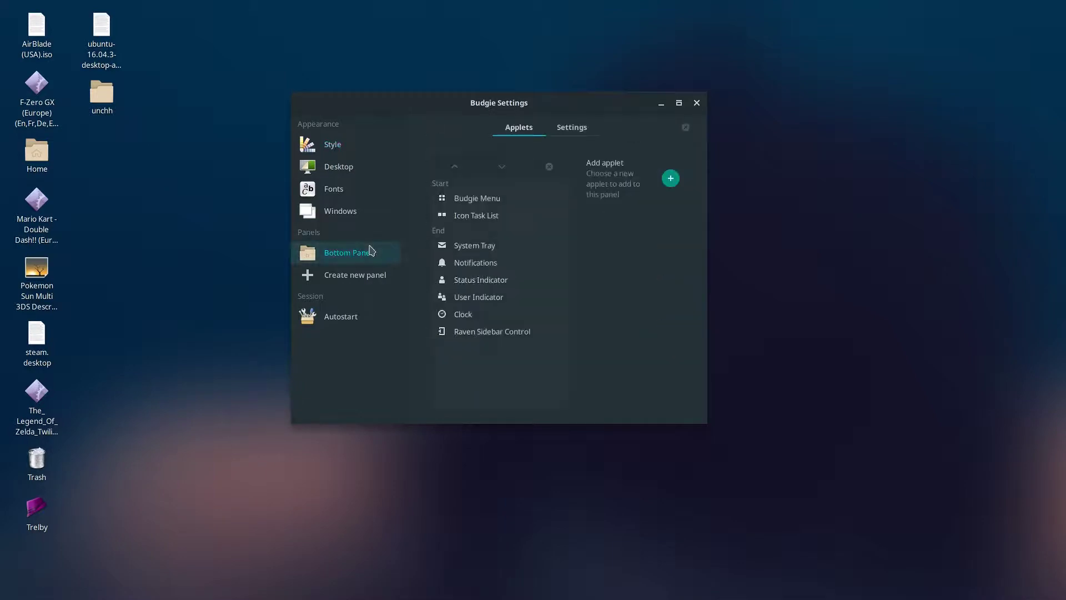
Try the panel at the top and left screen edges, then return it to the bottom
left_click(586, 135)
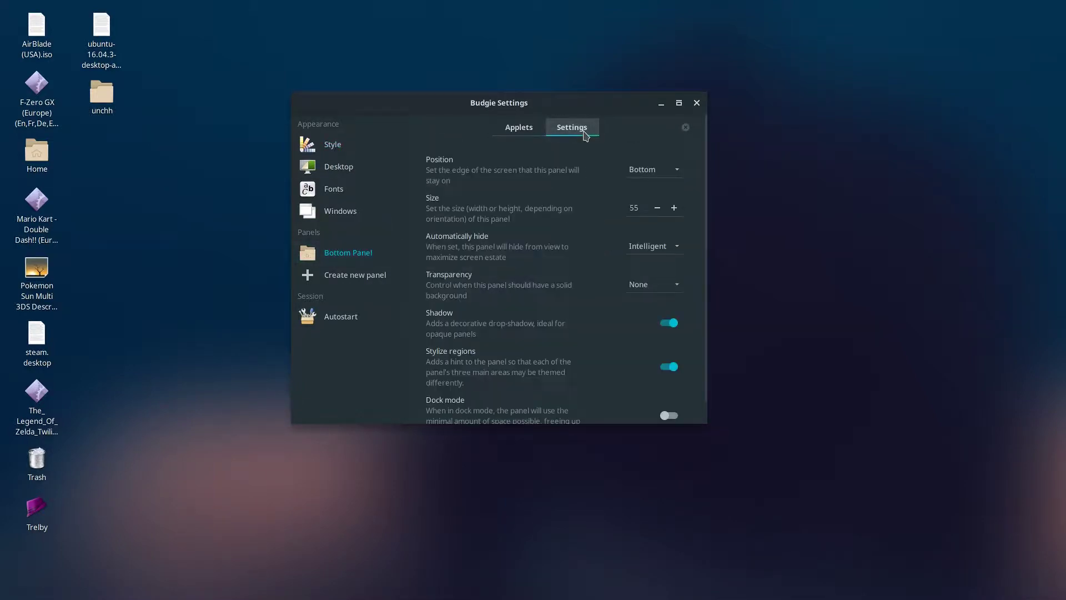
left_click(644, 169)
left_click(644, 155)
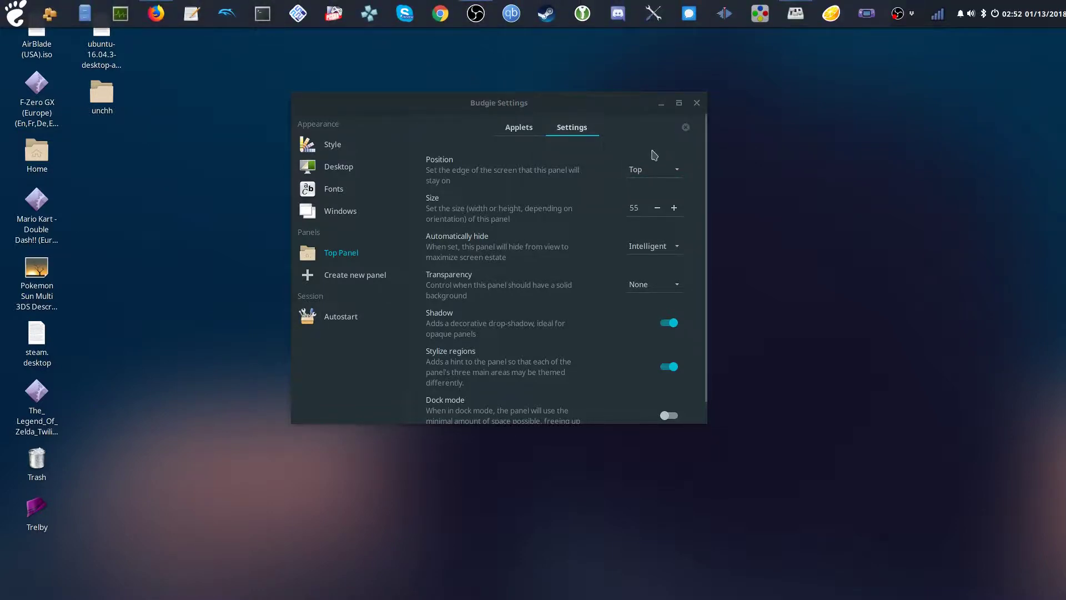
left_click(647, 170)
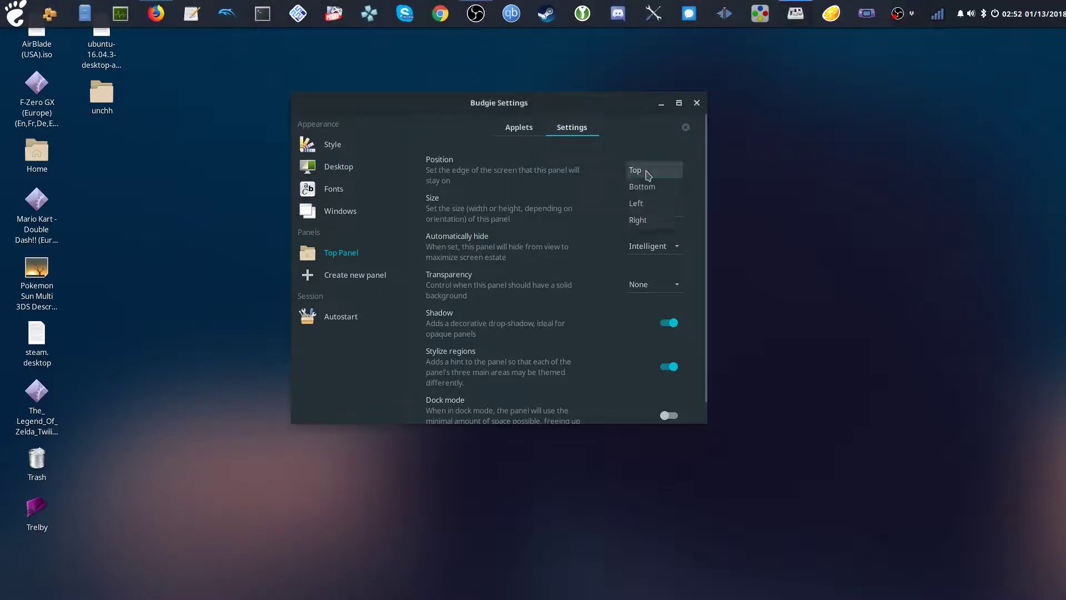
left_click(637, 203)
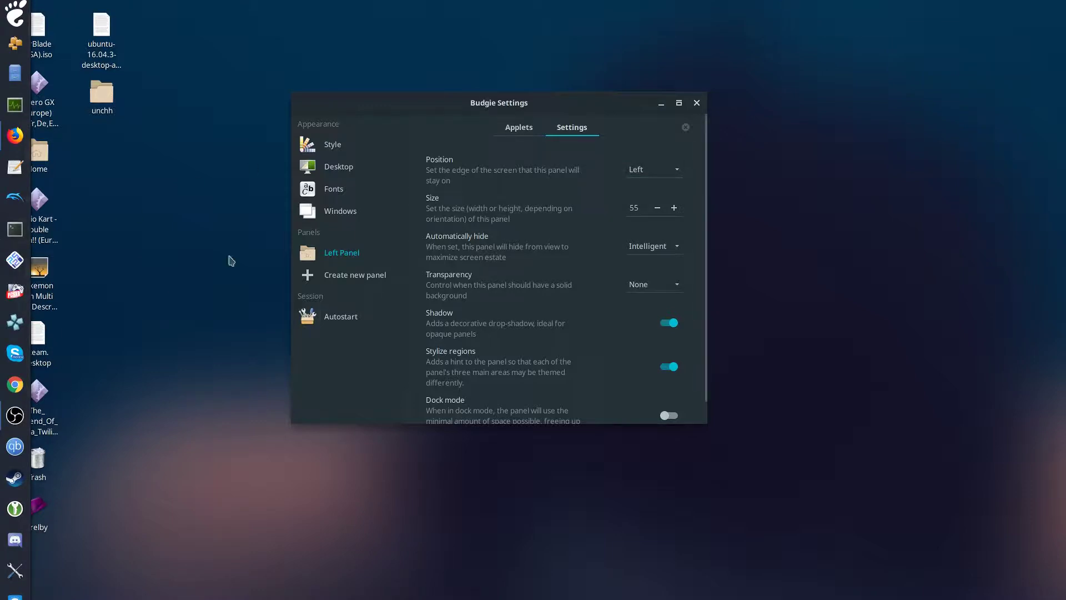
left_click(653, 178)
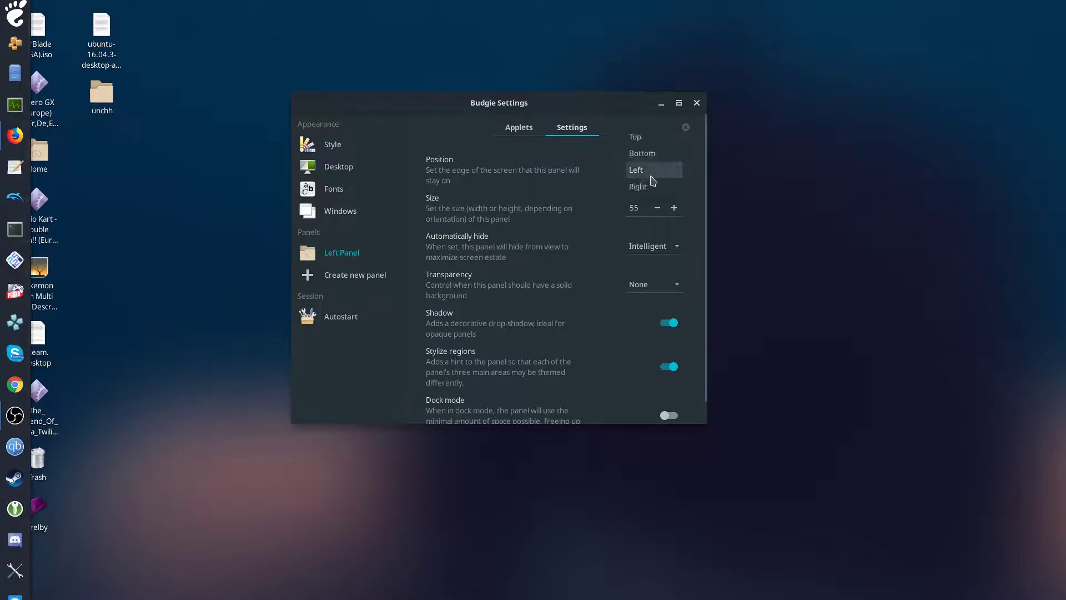
left_click(649, 157)
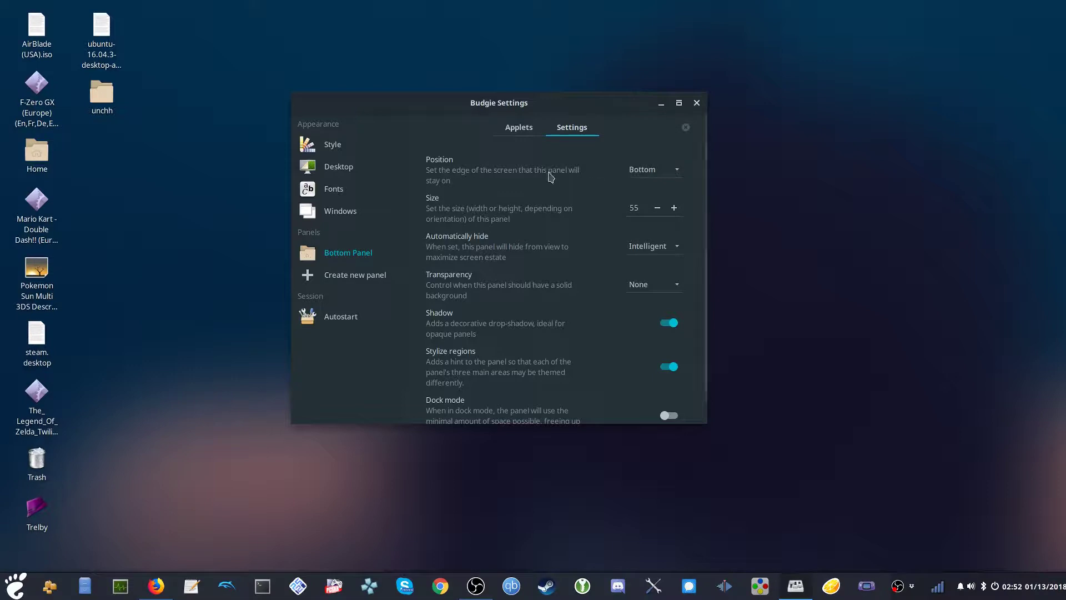
Adjust the bottom panel size from 55 to 53, then open Raven with calendar and audio outputs
left_click(658, 208)
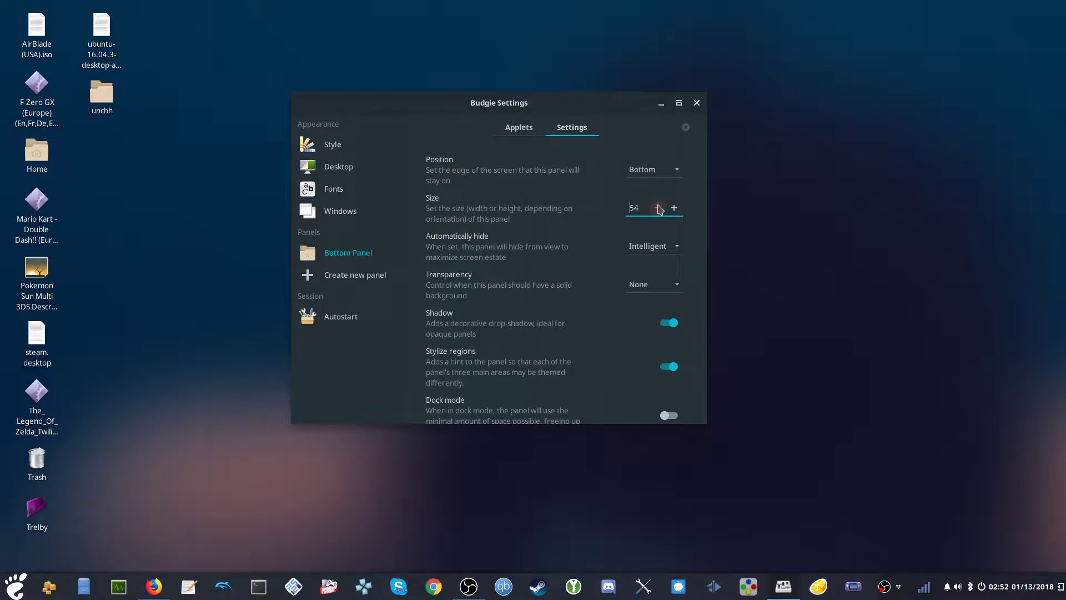
left_click(659, 209)
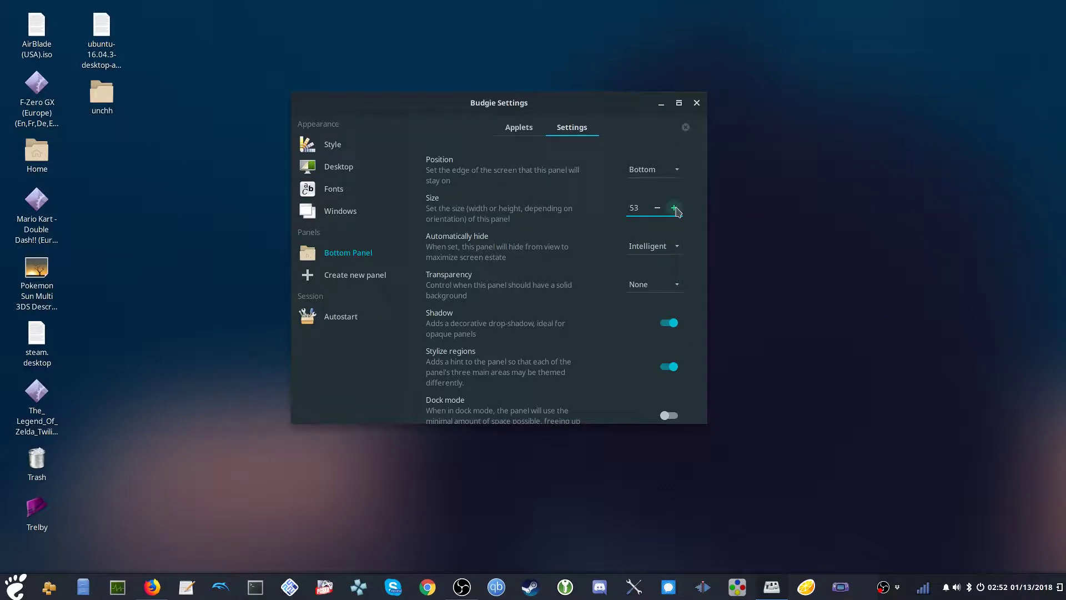
left_click(675, 208)
left_click(675, 209)
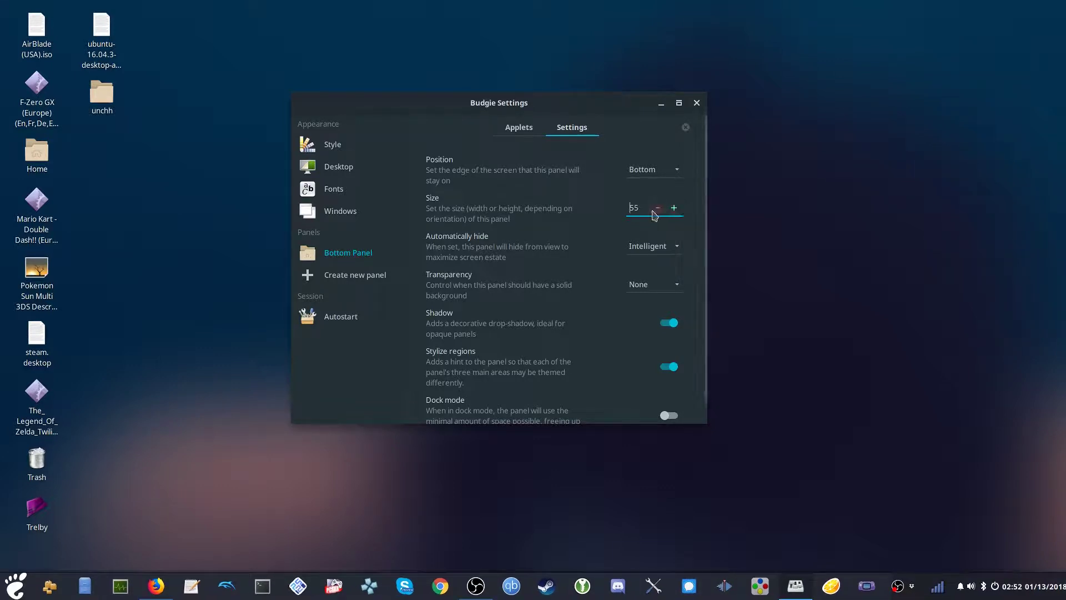
left_click(653, 212)
left_click(653, 212)
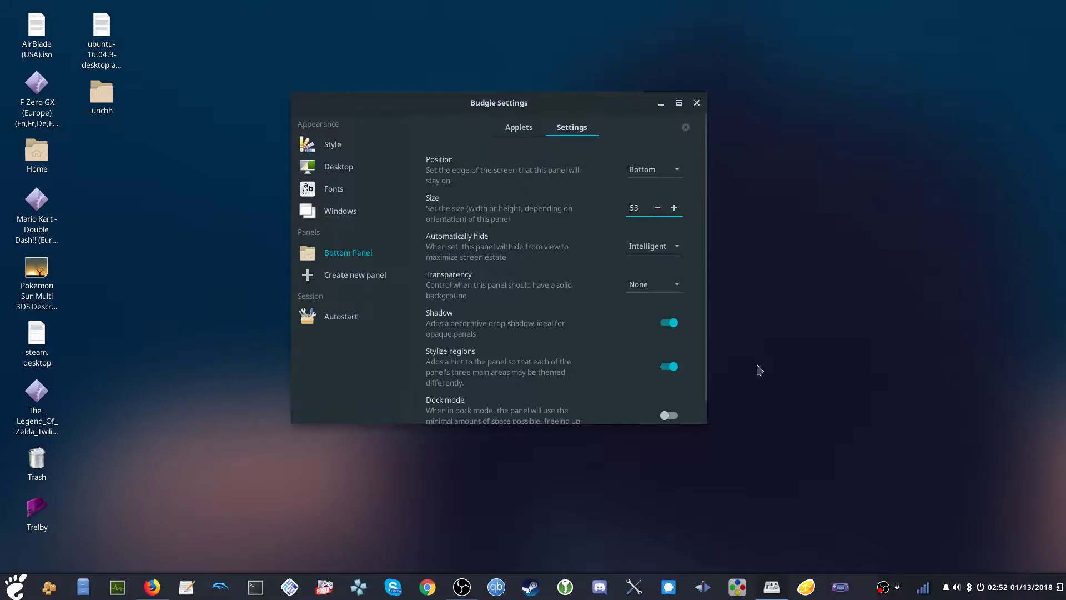
left_click(927, 530)
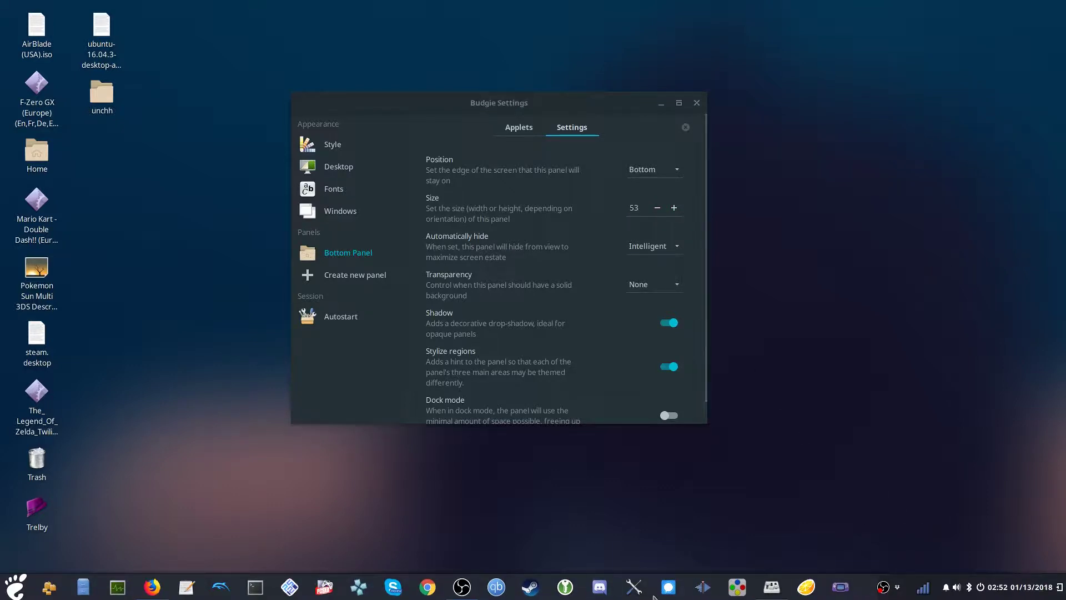
left_click(1060, 588)
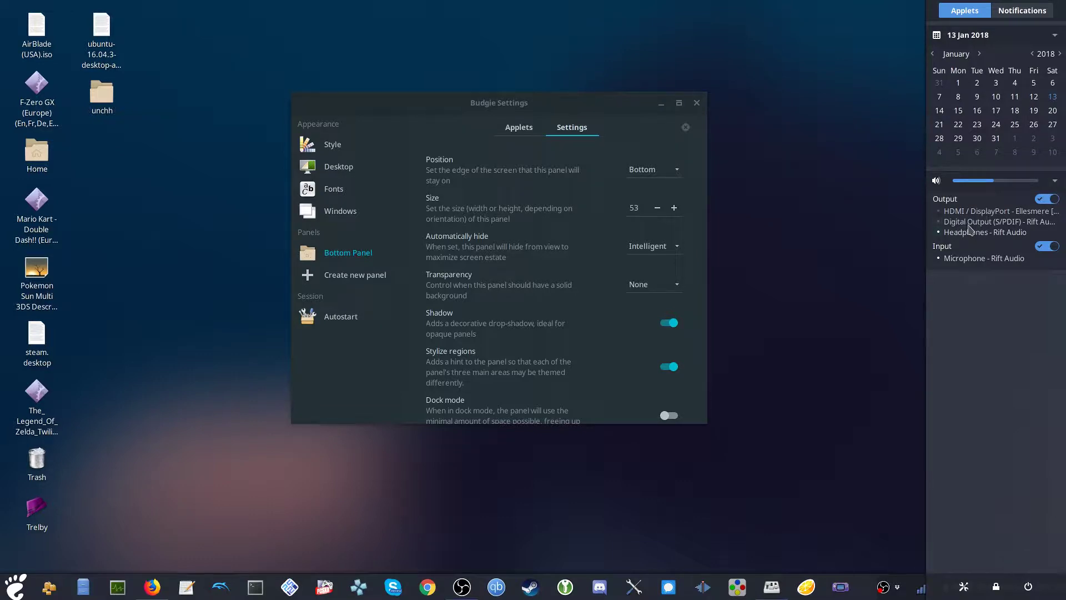
left_click(613, 105)
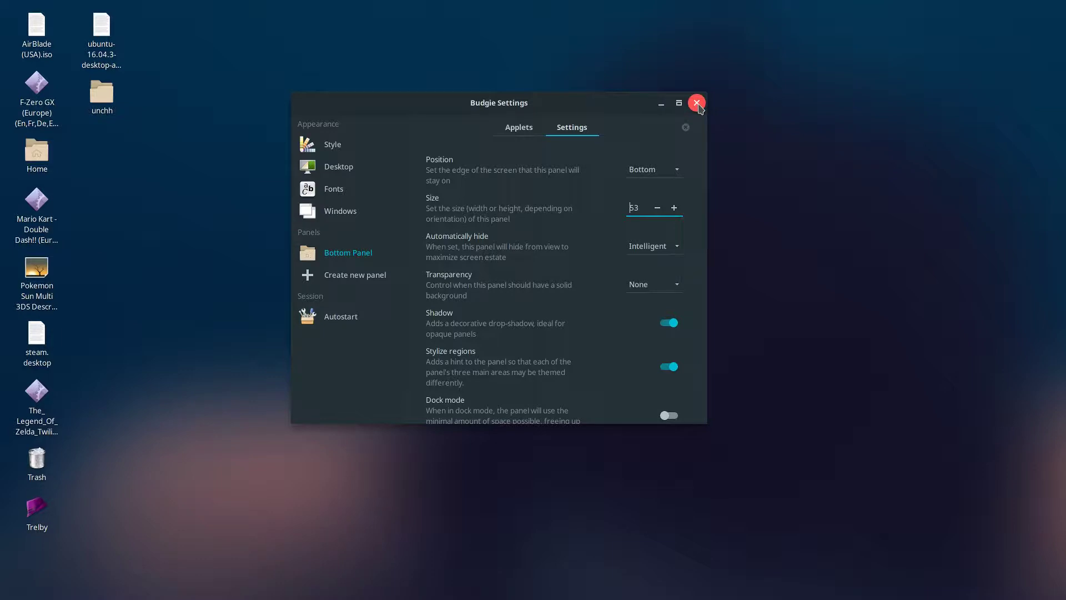
left_click(697, 103)
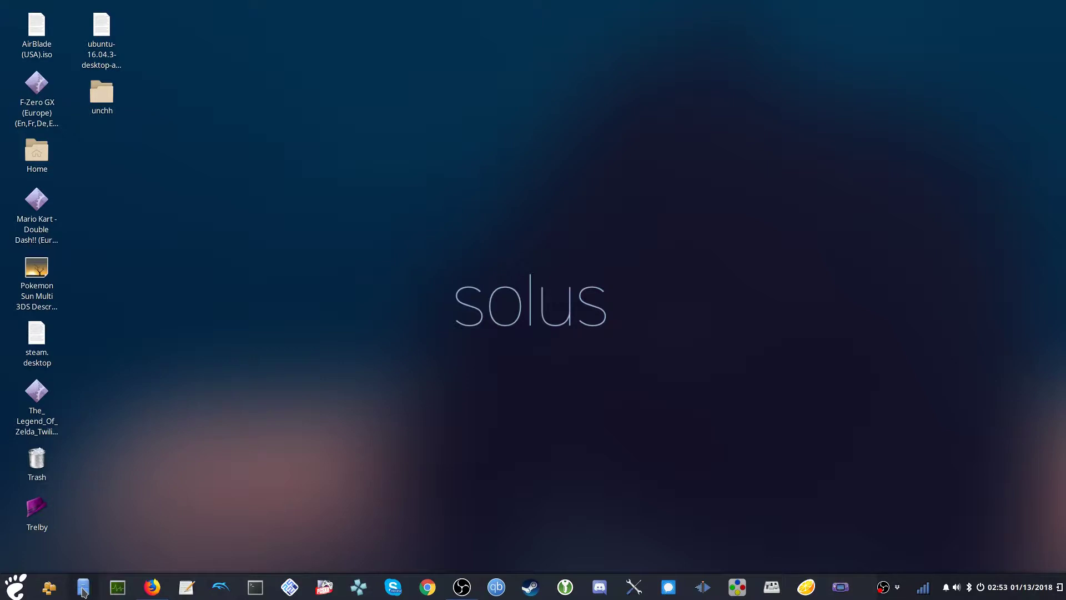
Reopen Software Center, check Updates to confirm software is up to date, and launch a terminal
left_click(50, 587)
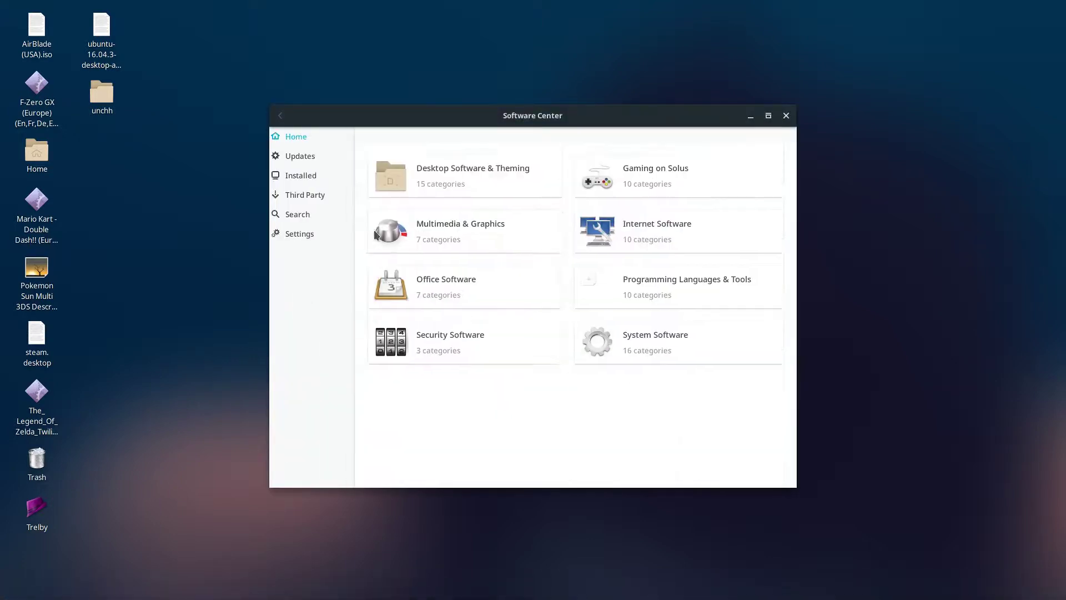
key("alt+F4")
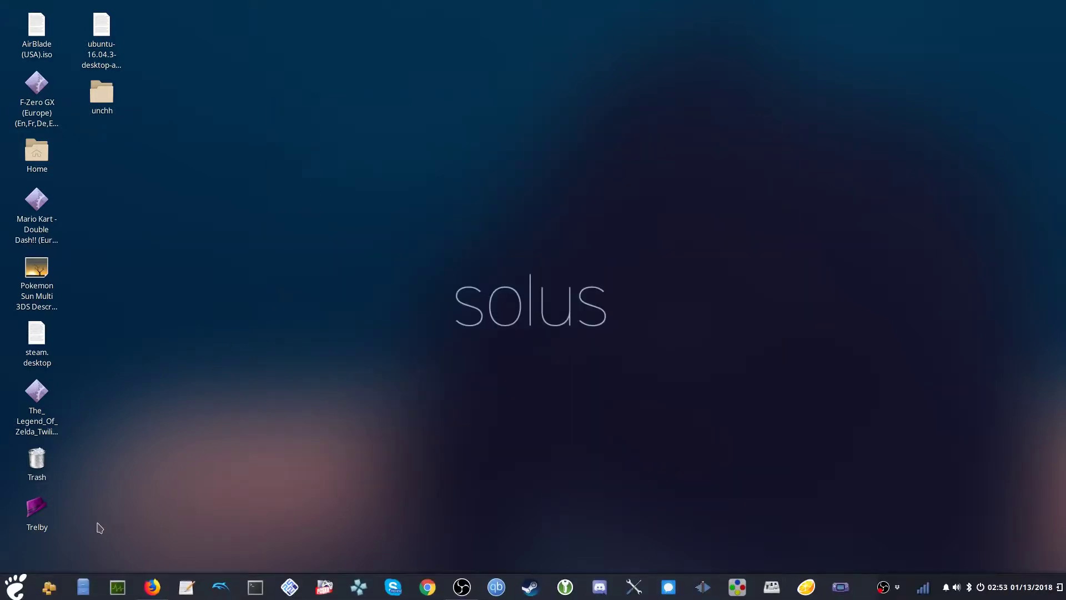
left_click(55, 595)
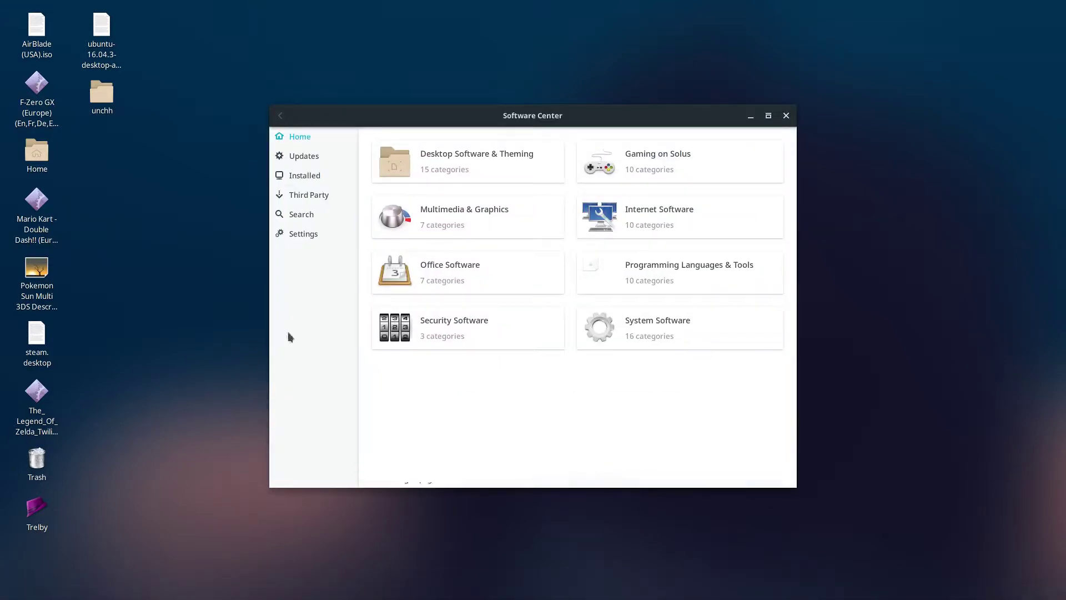
left_click(319, 158)
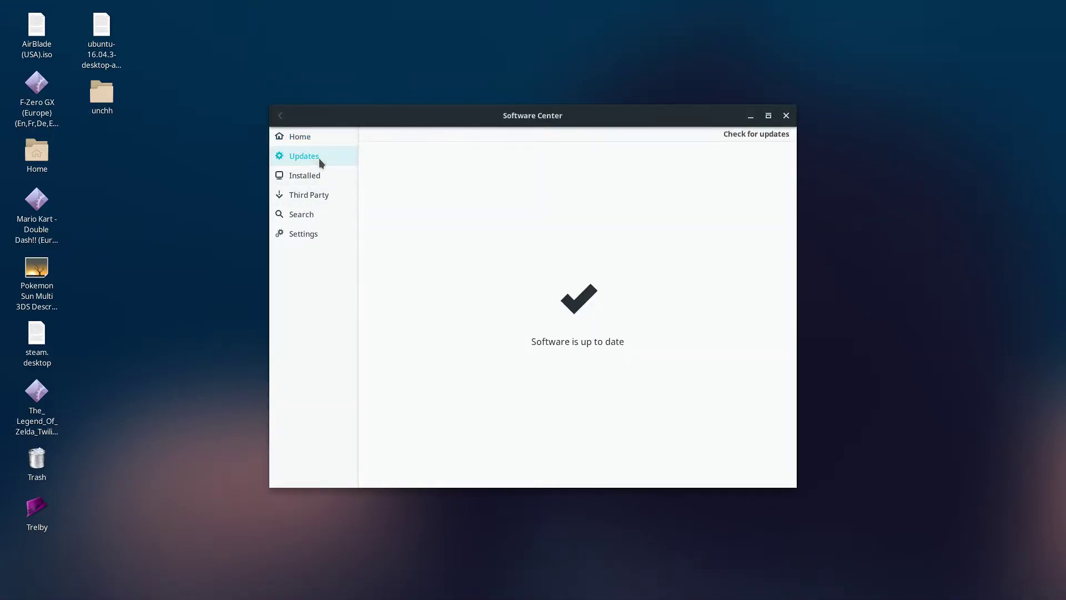
left_click(749, 136)
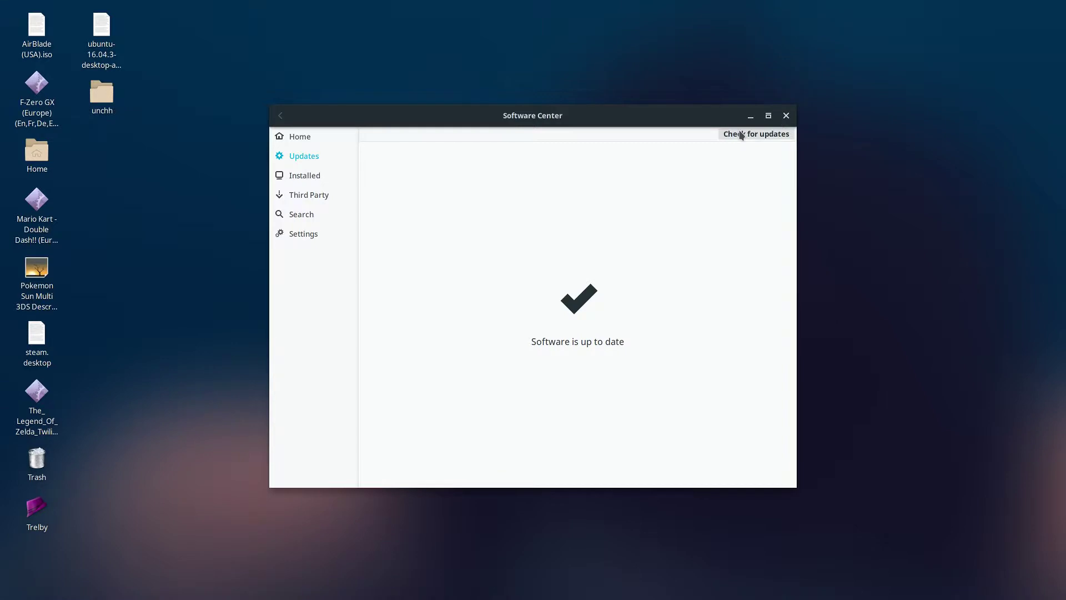
left_click_drag(676, 126, 679, 98)
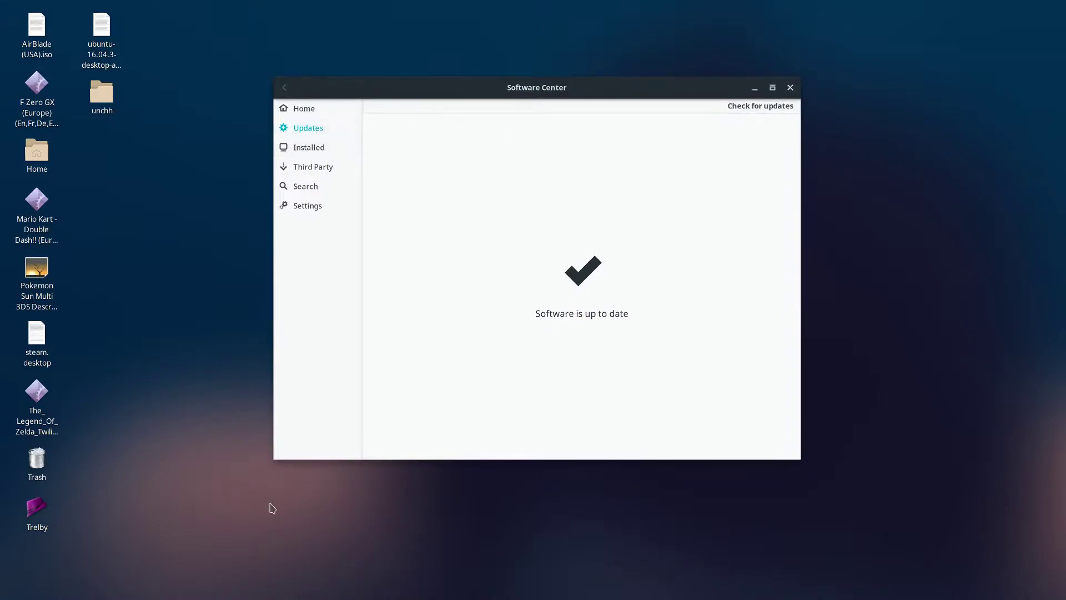
left_click(255, 587)
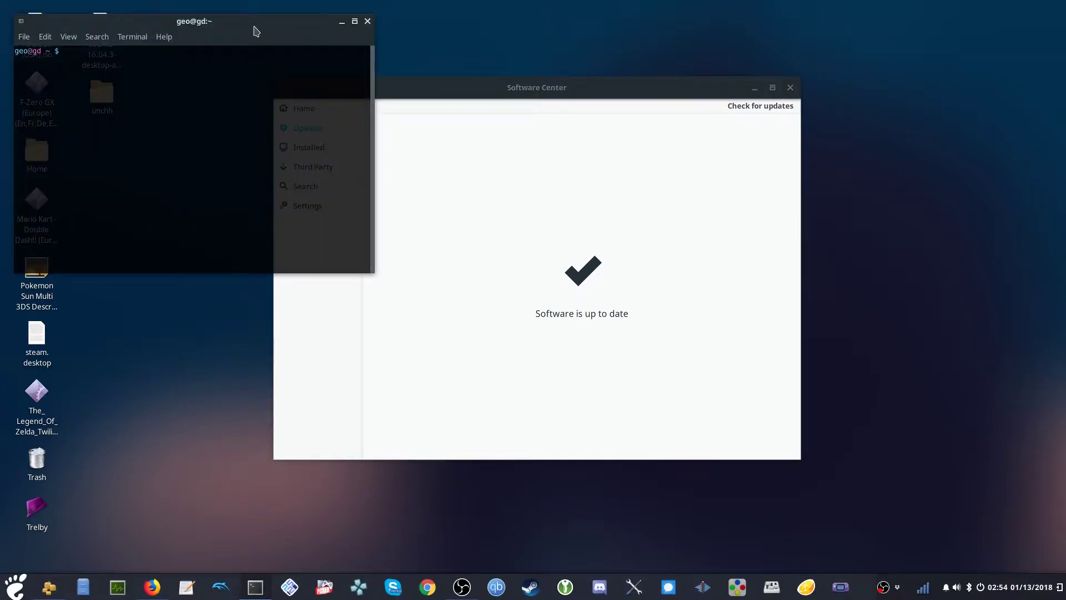
Close Software Center, run uname -r showing kernel 4.14.5-39.current, then run xrandr
left_click_drag(255, 23, 649, 201)
left_click(790, 88)
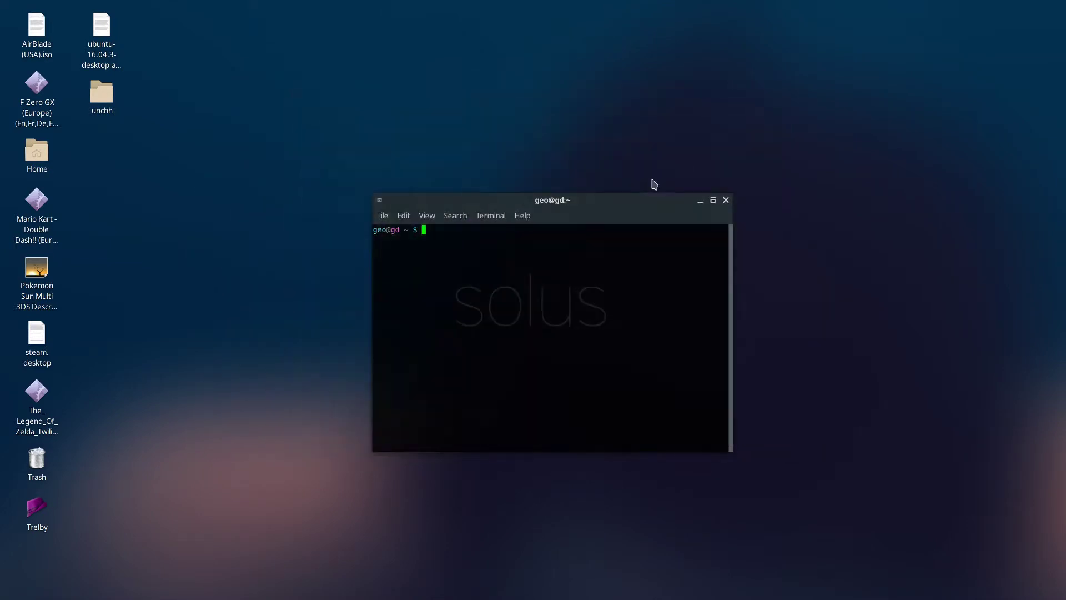
left_click_drag(652, 206, 594, 143)
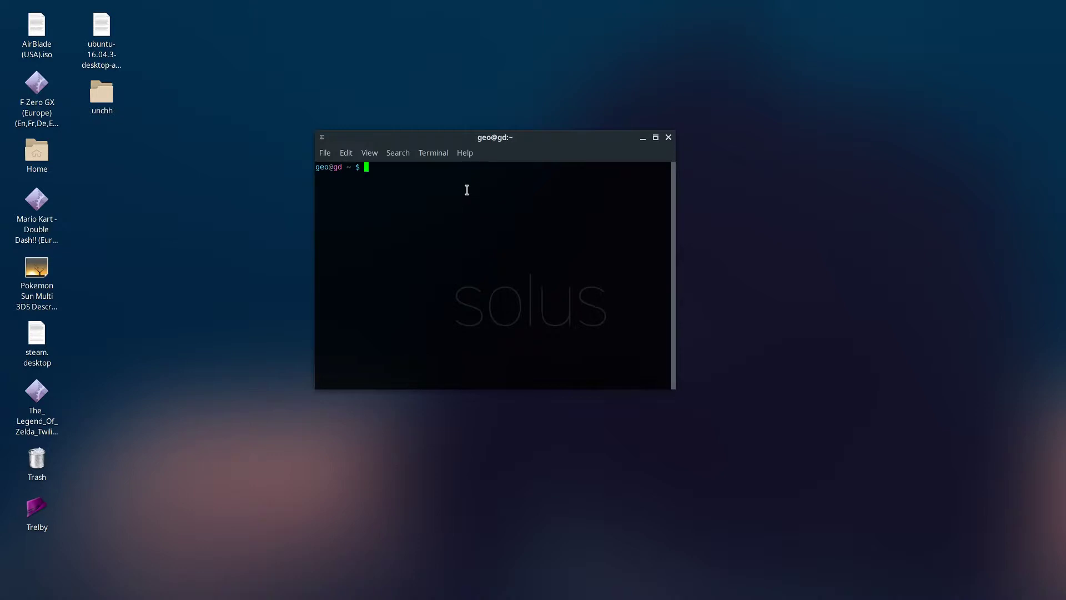
type("uname -r")
key("Return")
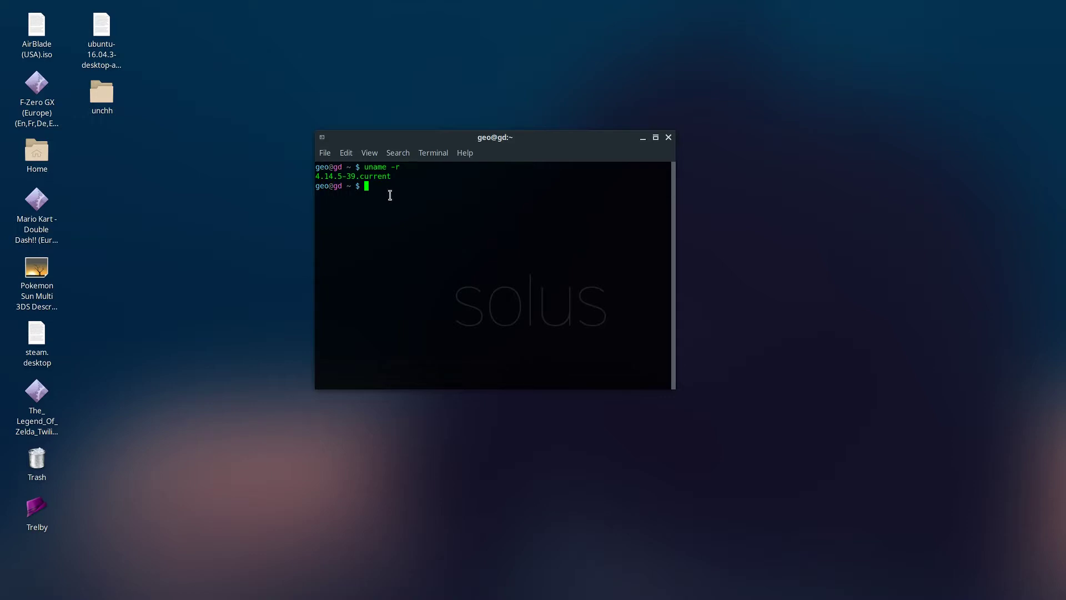
type("xrandr")
key("Return")
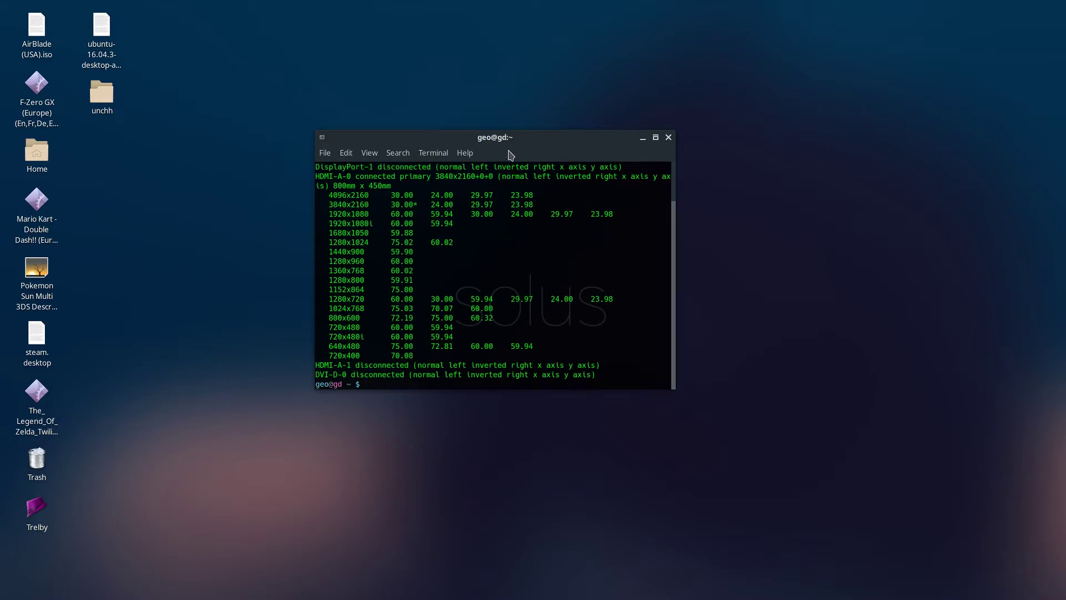
Highlight the 3840x2160 mode and its refresh rates in the xrandr output, then close the terminal
mouse_move(515, 140)
left_mouse_down()
mouse_move(513, 152)
mouse_move(513, 139)
left_mouse_up()
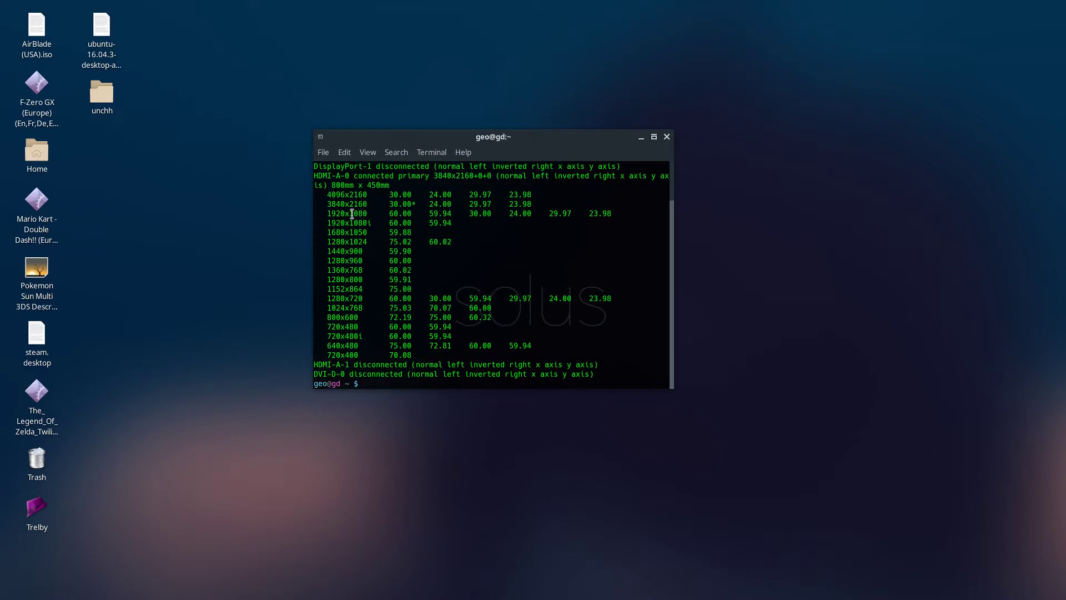
left_click_drag(328, 204, 558, 200)
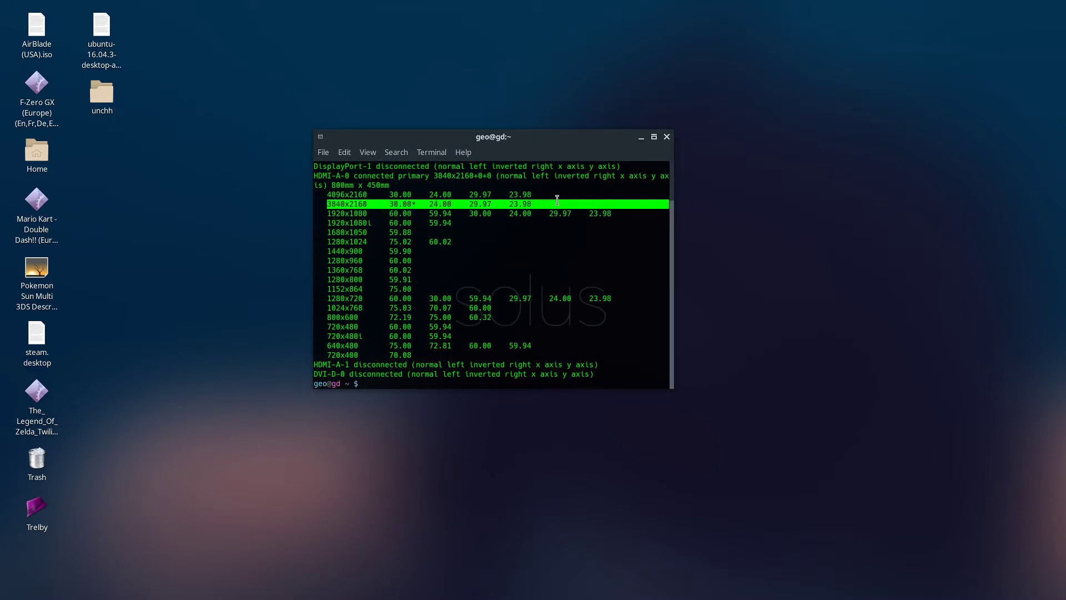
left_click(390, 204)
left_click_drag(390, 204, 539, 204)
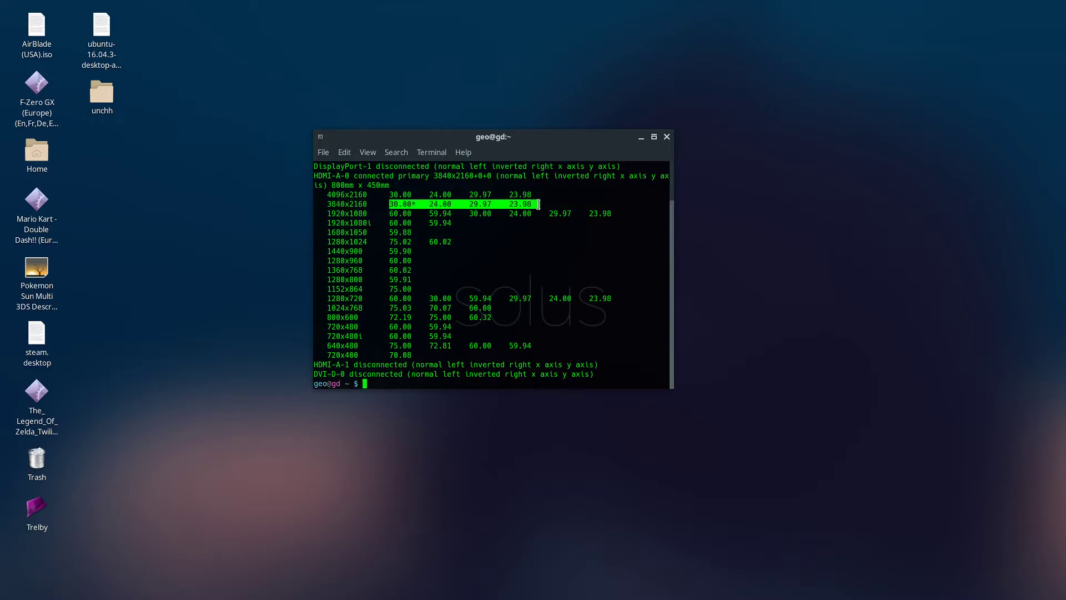
left_click(396, 205)
left_click_drag(391, 205, 536, 204)
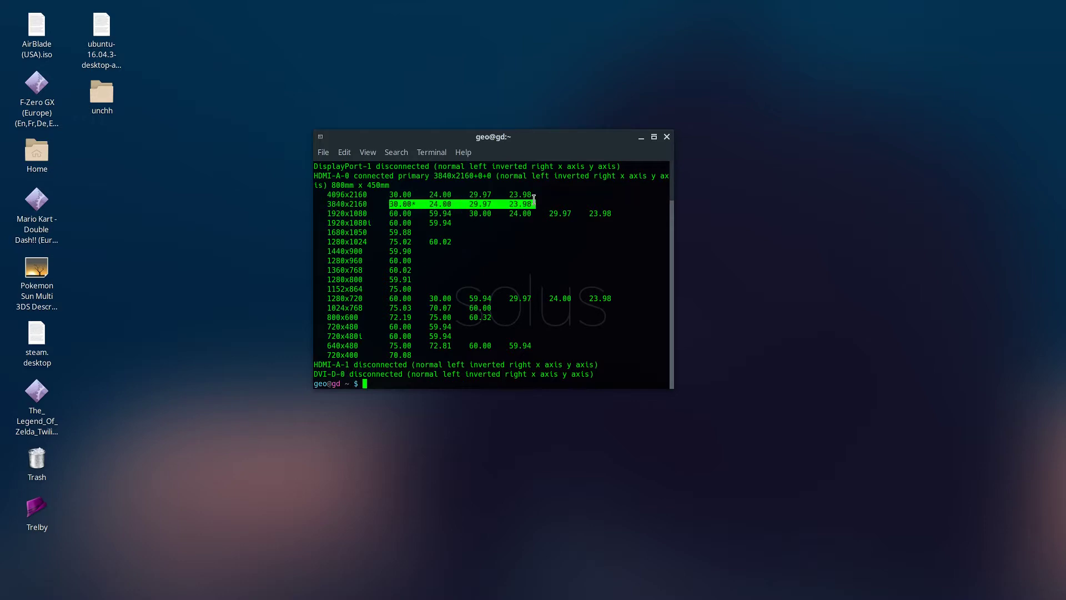
left_click(667, 137)
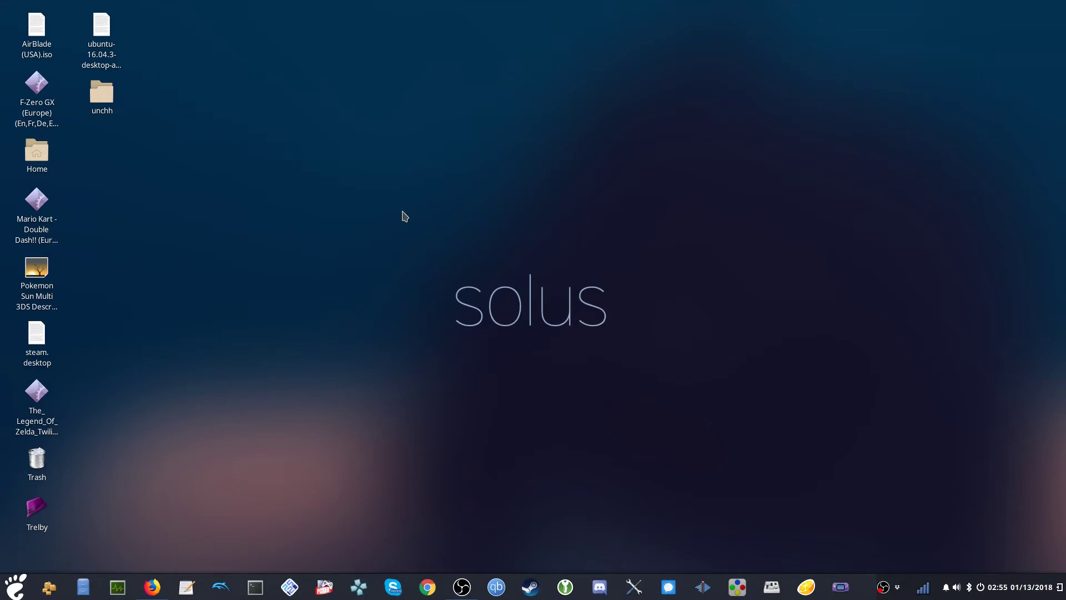
Bring up Firefox on the Solus Patreon tab and scroll to the Goals card
left_click(152, 592)
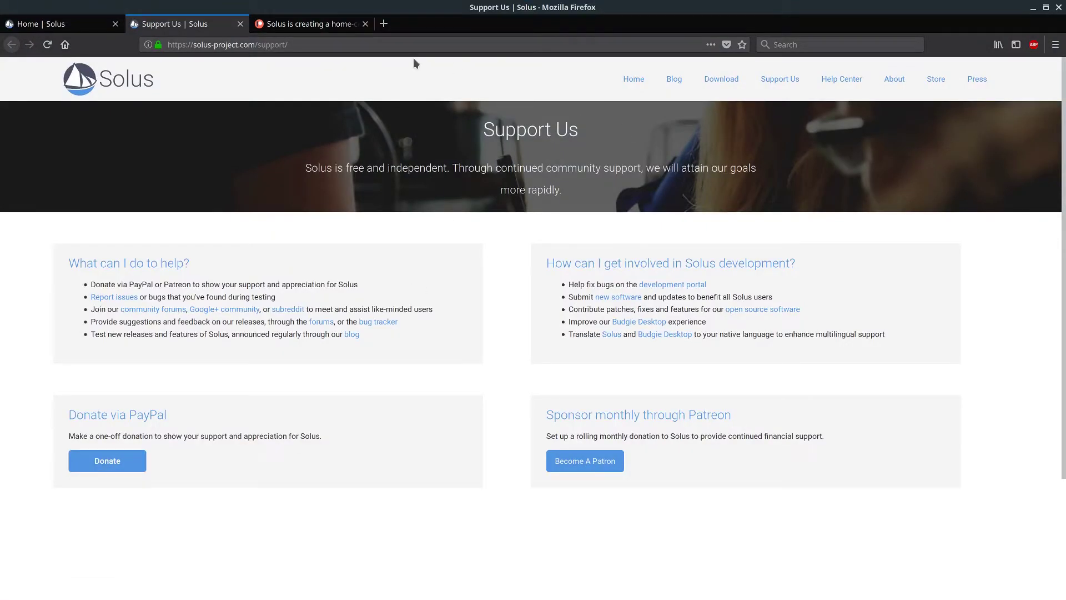
left_click(353, 25)
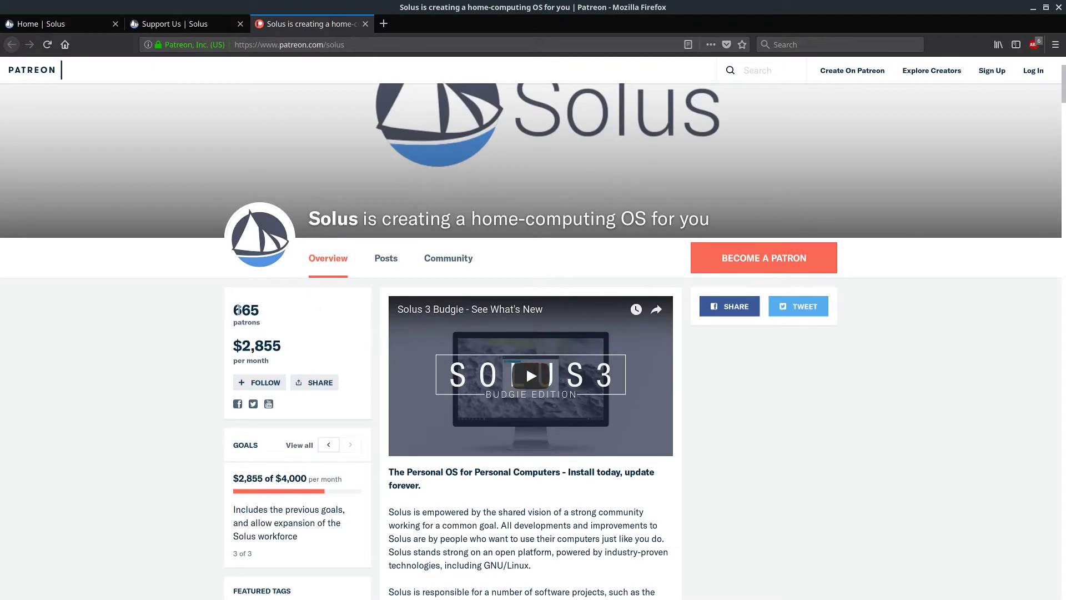
scroll(234, 250, "down", 2)
scroll(248, 376, "up", 3)
scroll(248, 376, "down", 4)
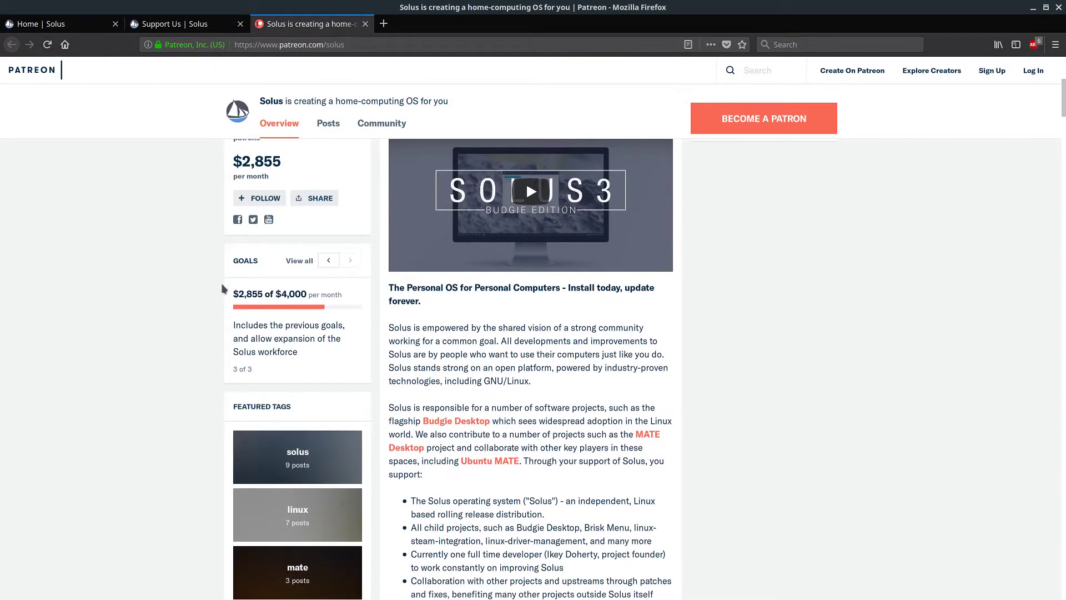
Highlight the $2,855 of $4,000 monthly goal and workforce expansion text, then minimise Firefox
left_click_drag(223, 290, 357, 358)
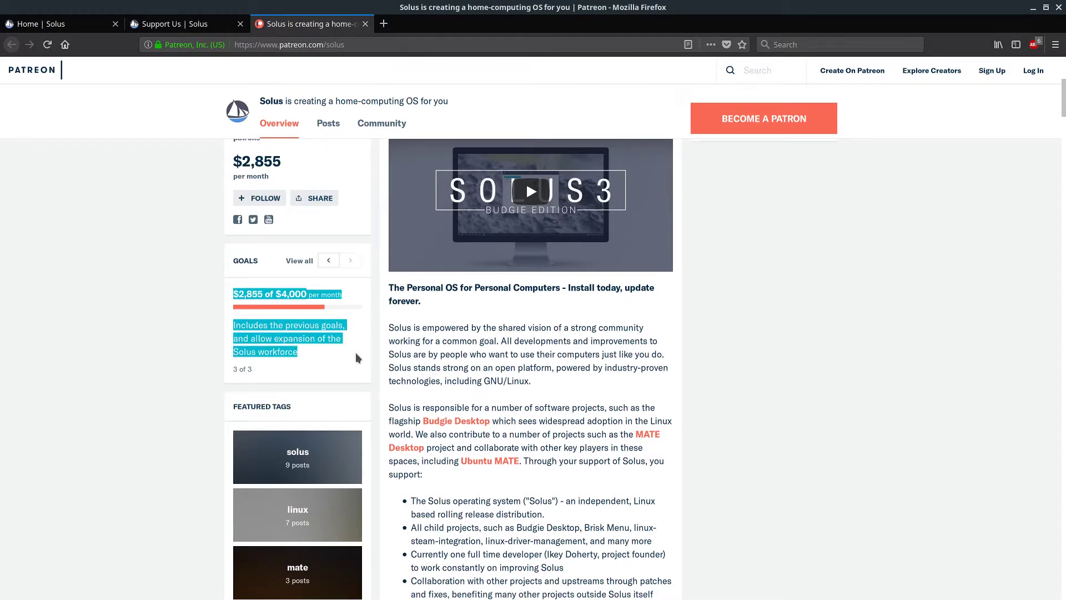
left_click(357, 358)
left_click_drag(244, 338, 311, 357)
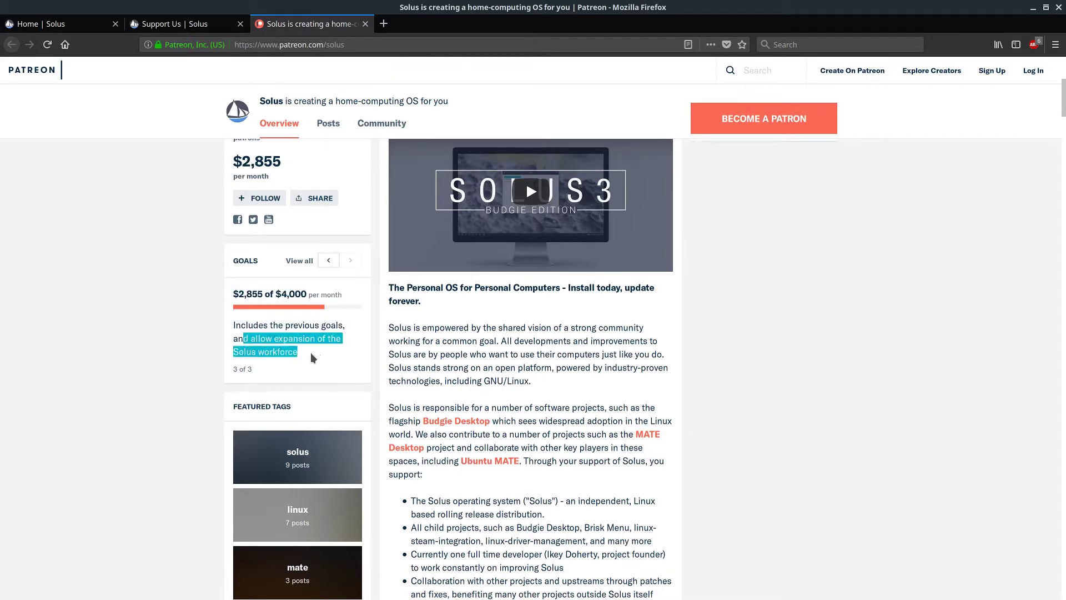
left_click(311, 357)
scroll(195, 332, "up", 5)
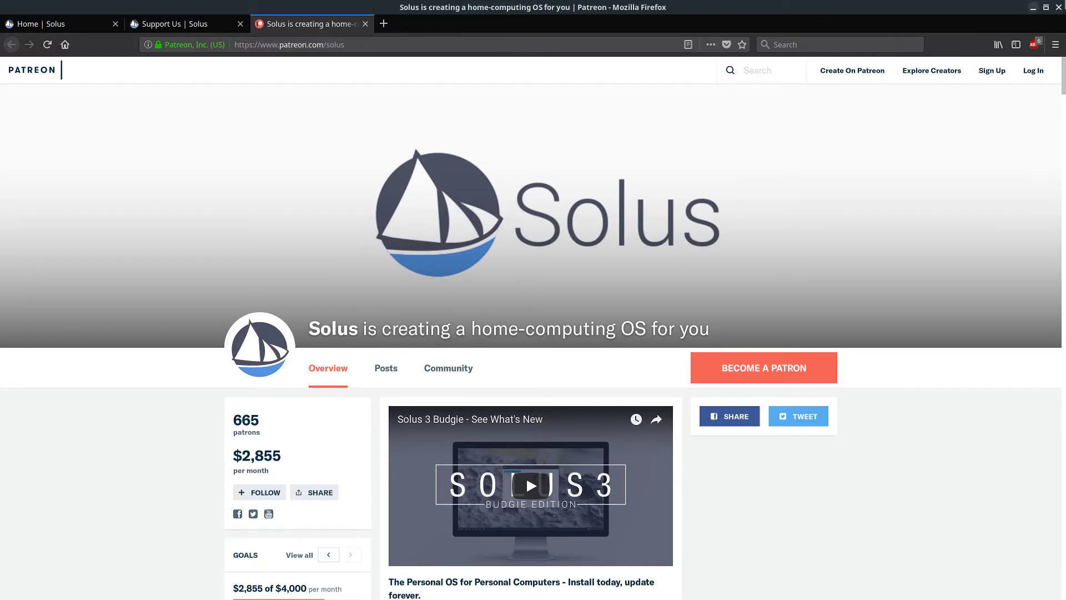
left_click(1033, 8)
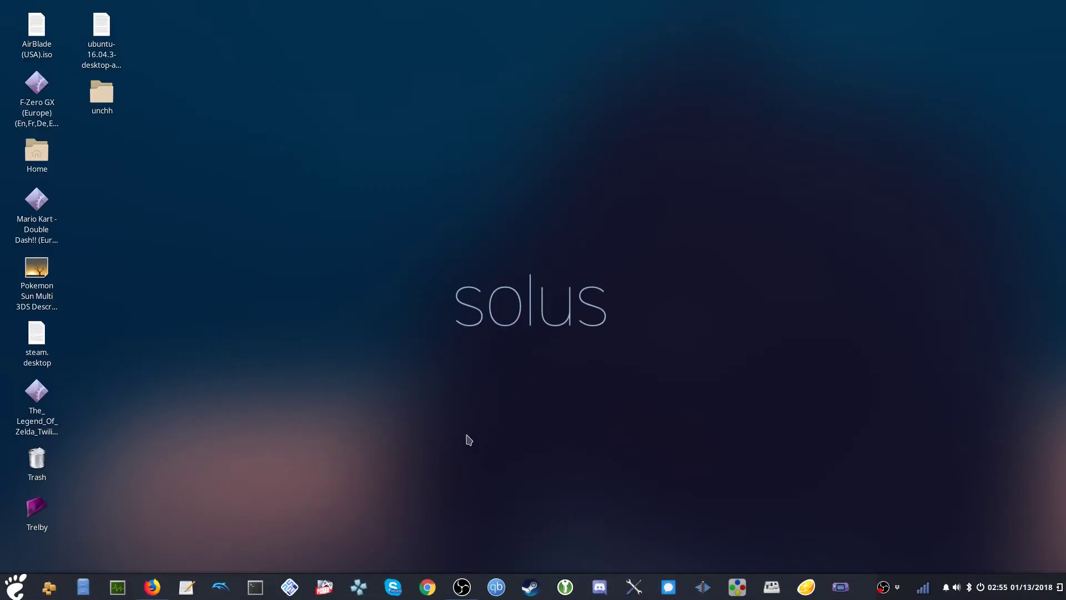